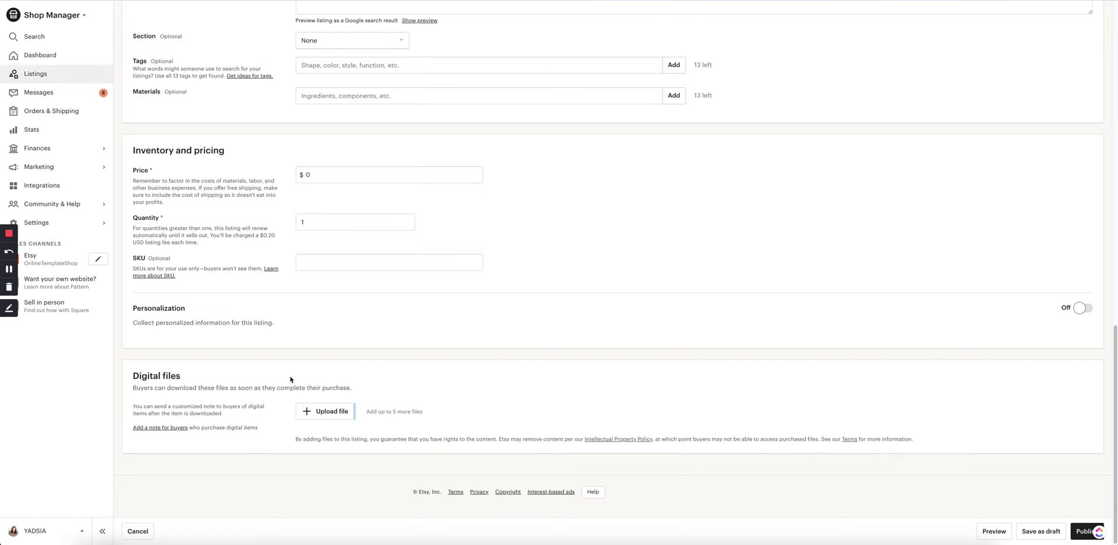
Step: Examine the Etsy listing's Digital files upload section and the PDF ETSY DELIVERABLE design in Canva
click(296, 370)
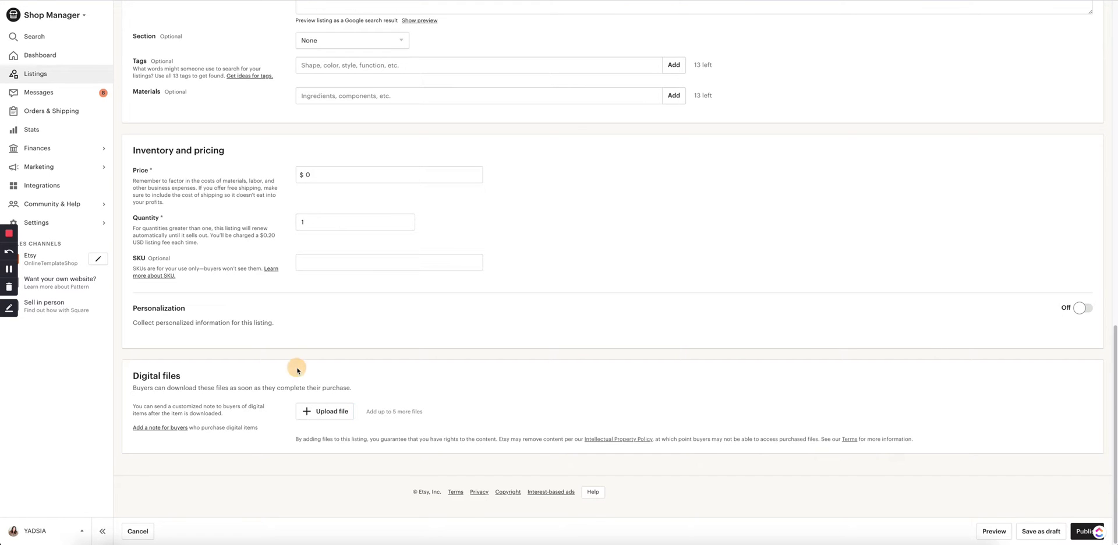
click(342, 413)
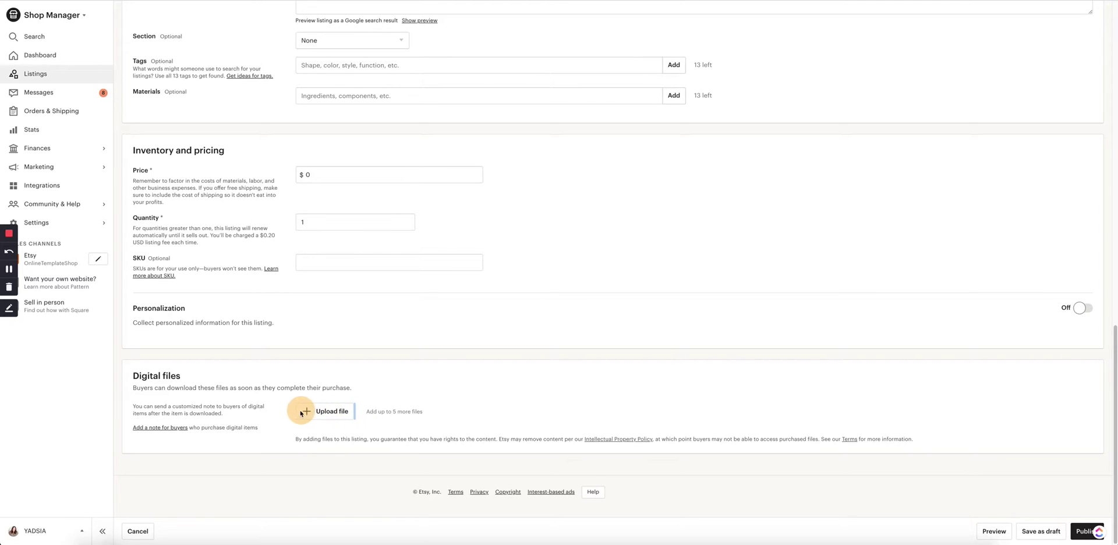
drag(358, 411, 427, 414)
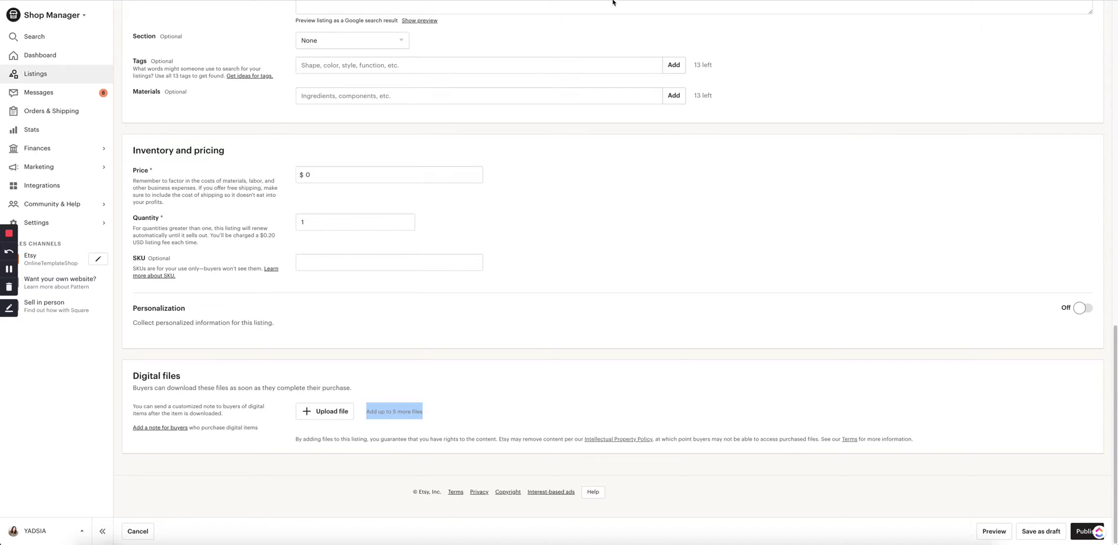
click(9, 269)
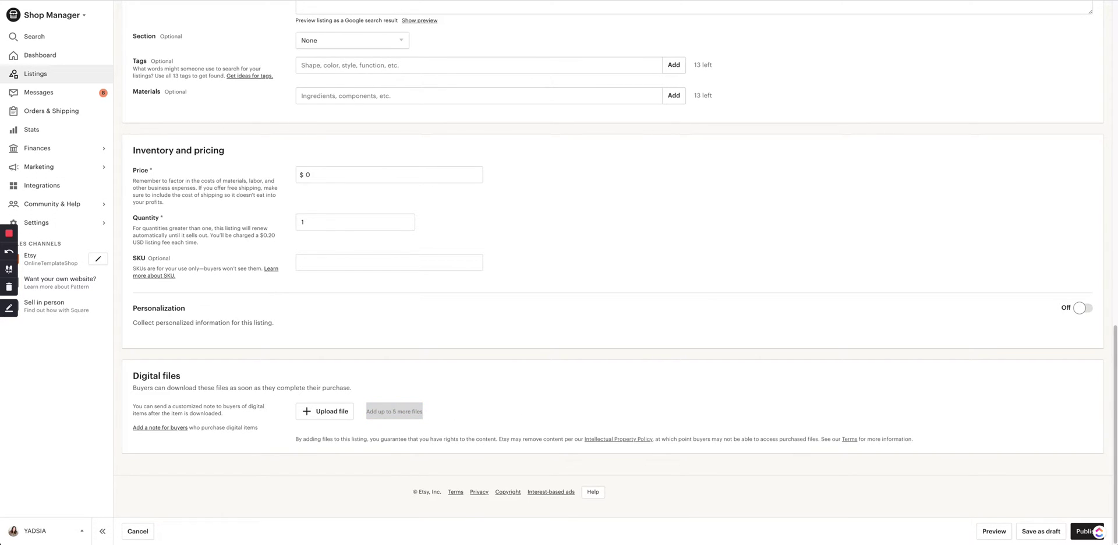
click(858, 68)
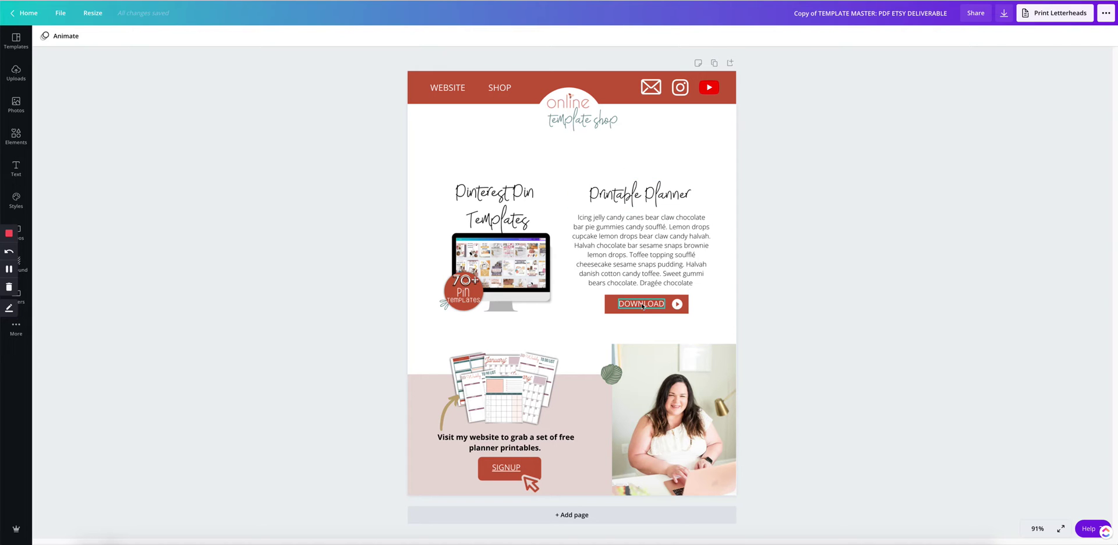
click(642, 303)
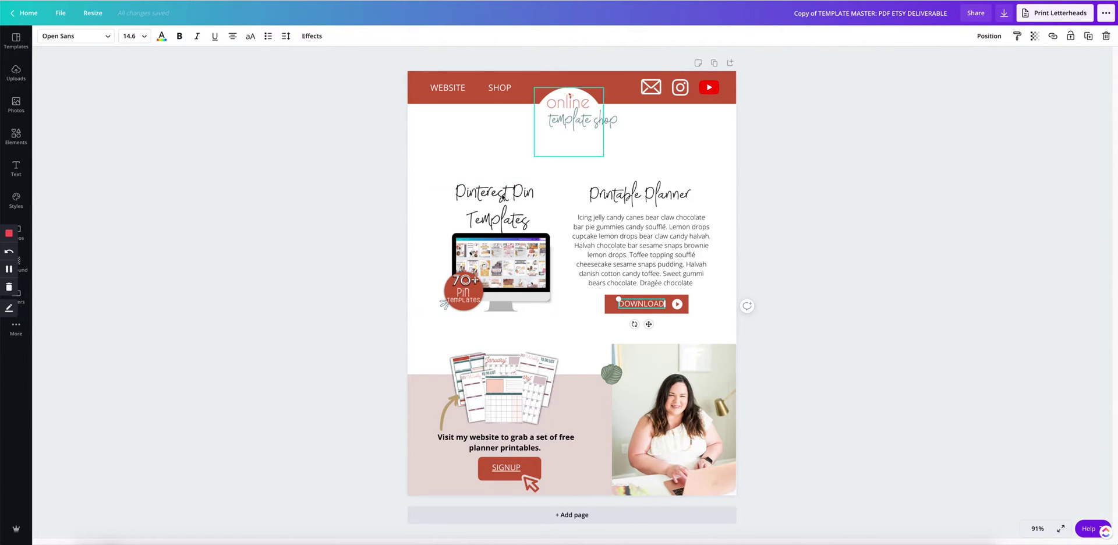
click(914, 199)
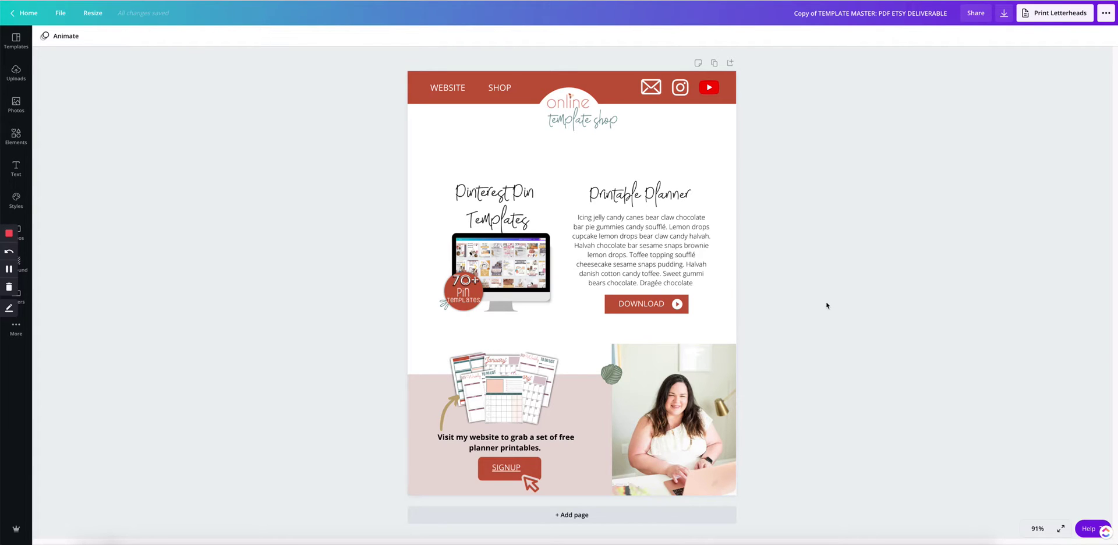
click(827, 305)
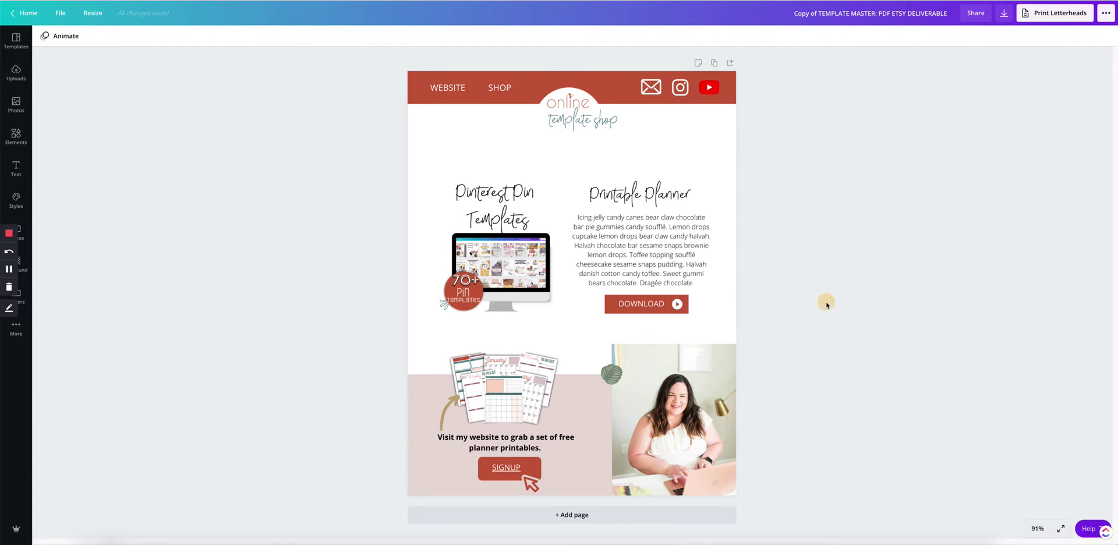
click(859, 135)
click(816, 102)
click(306, 71)
key(ctrl+Tab)
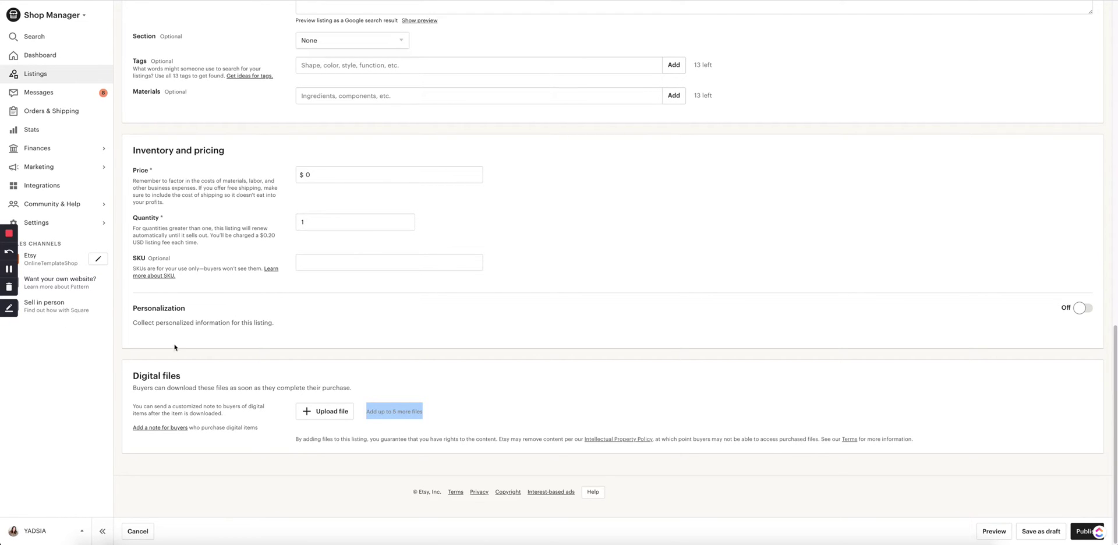
click(689, 211)
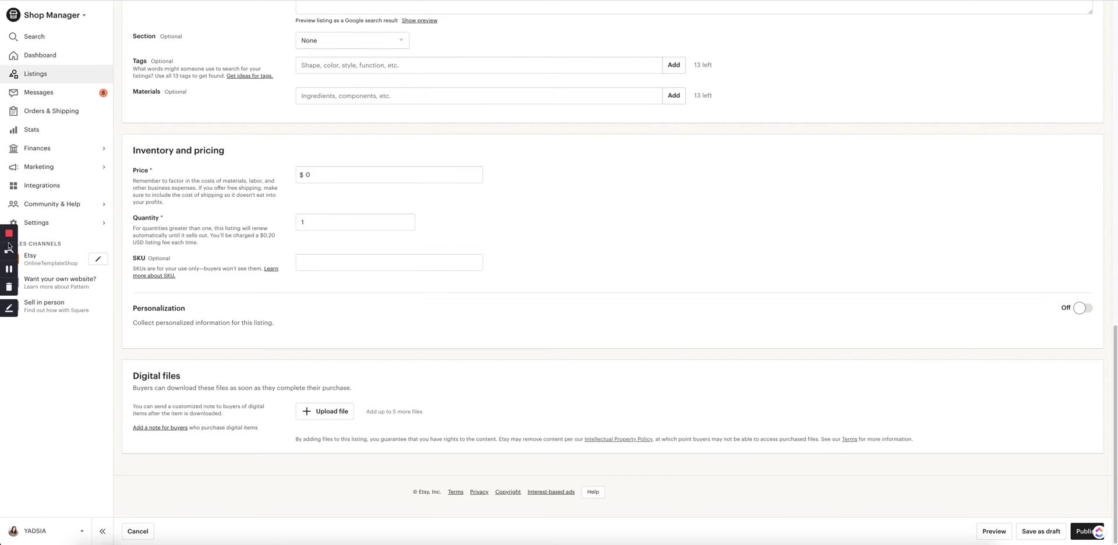
click(9, 269)
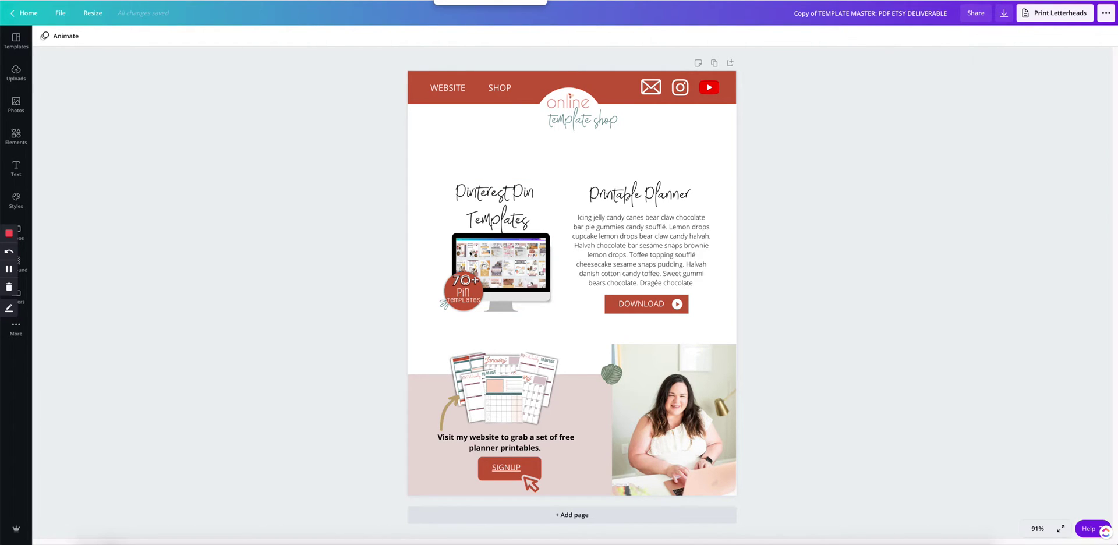
click(341, 167)
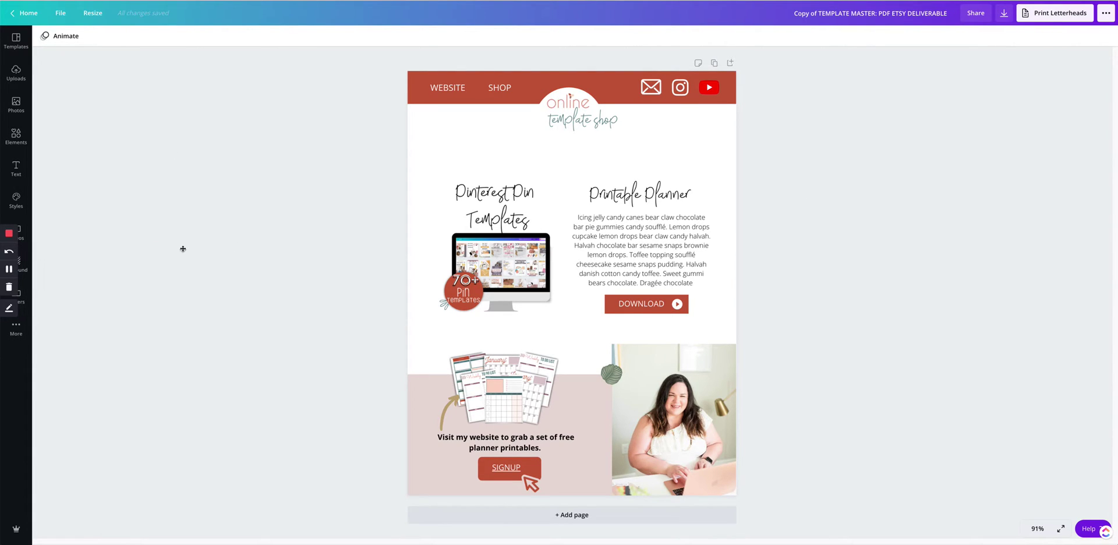
Step: Show all pages of the FREE PLANNER TEMPLATES design in Canva as a grid, with no page selected
click(840, 131)
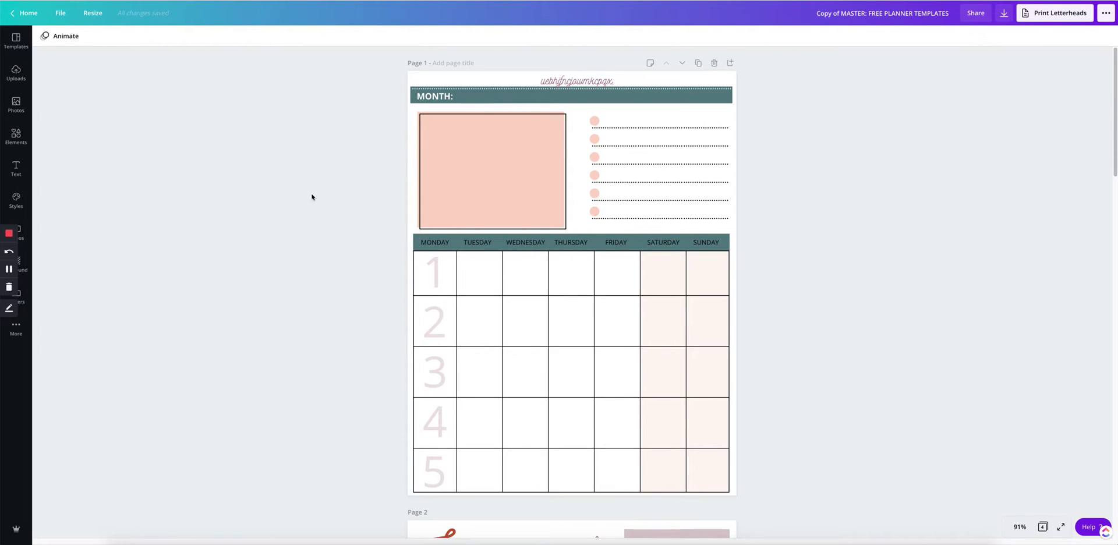
click(243, 222)
click(1042, 527)
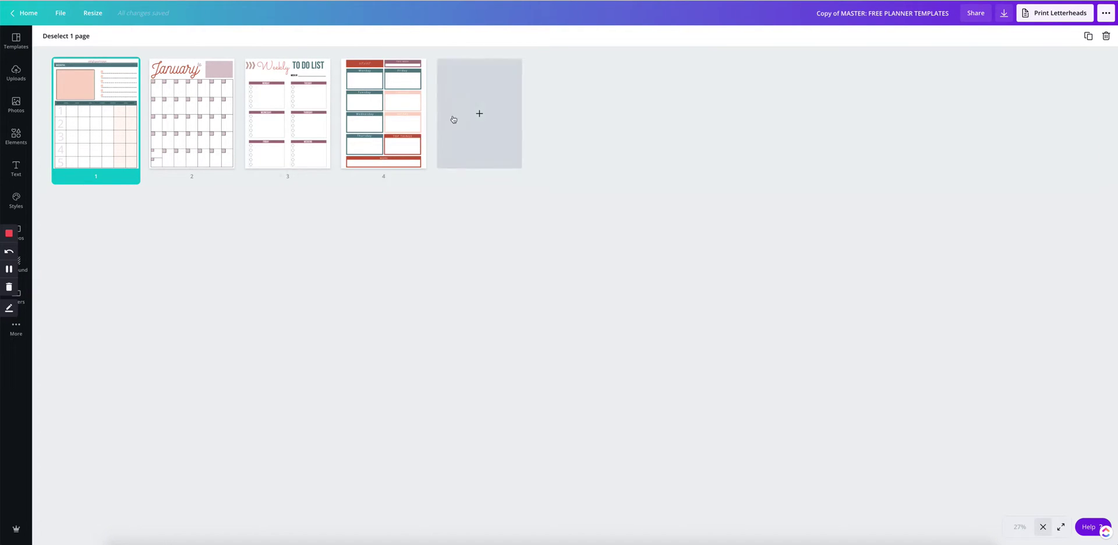
click(676, 156)
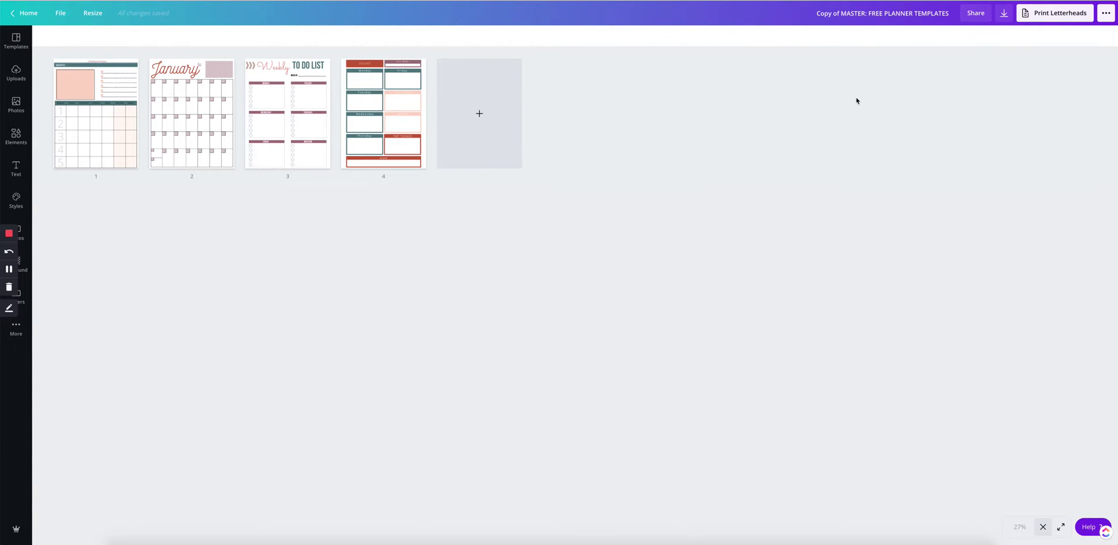
Step: Download all four planner pages as a PDF Print file and dismiss the saved-design message
click(1004, 13)
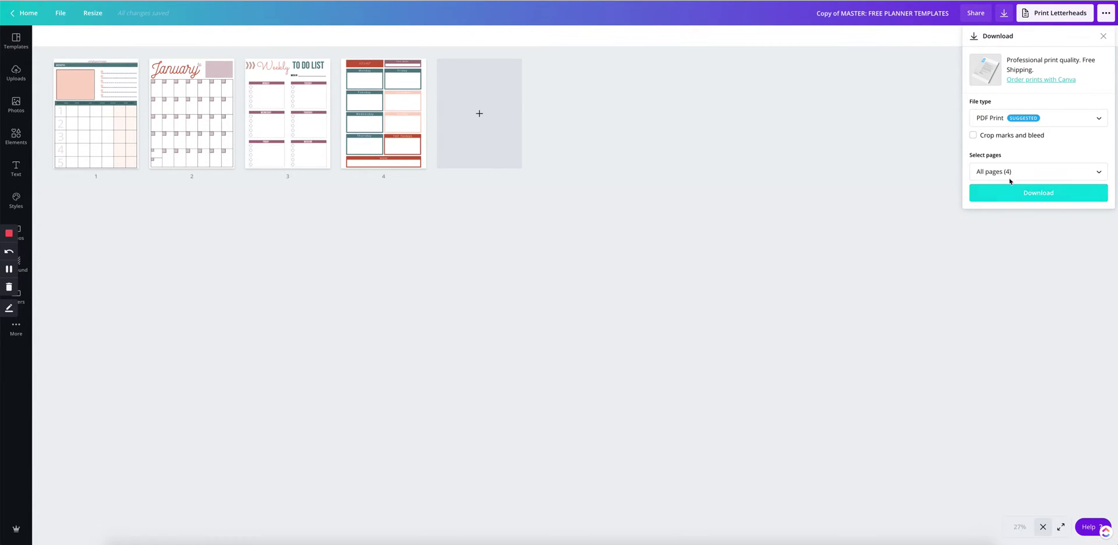
click(1037, 198)
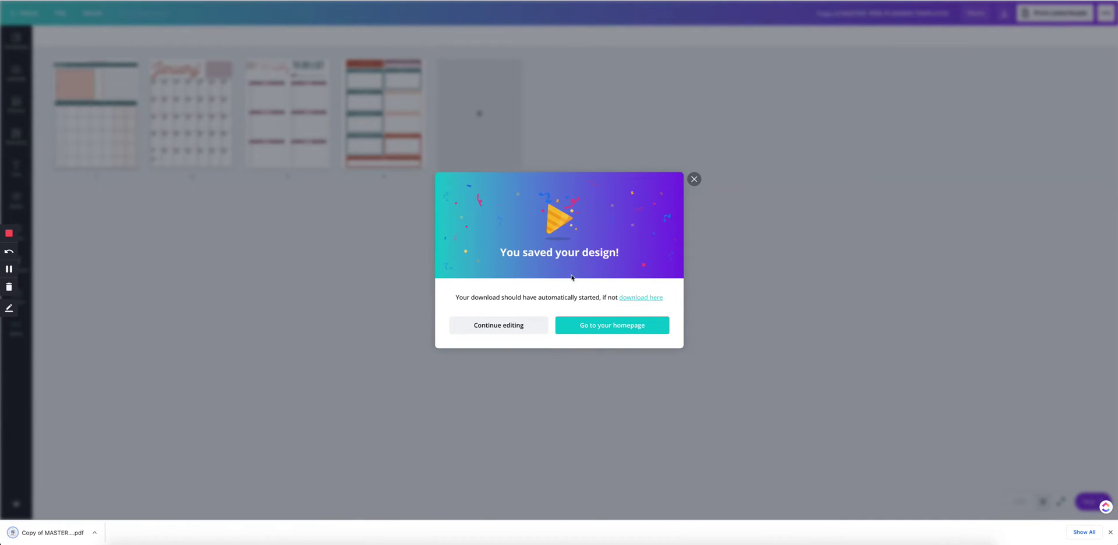
click(824, 184)
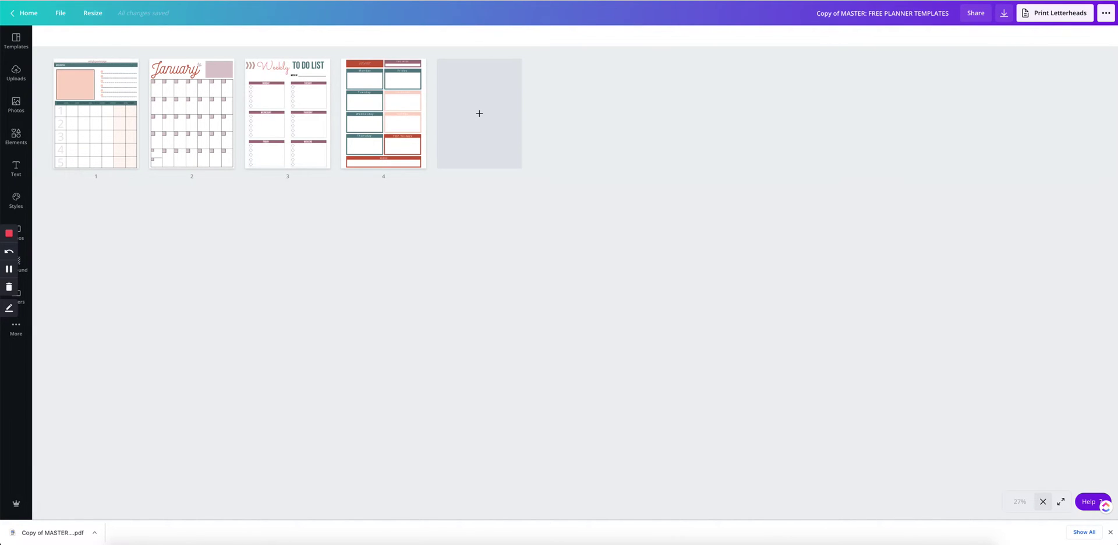
Step: Switch to Google Drive and create a folder named TRIAL FOLDER FOR YT in My Drive
key(ctrl+Tab)
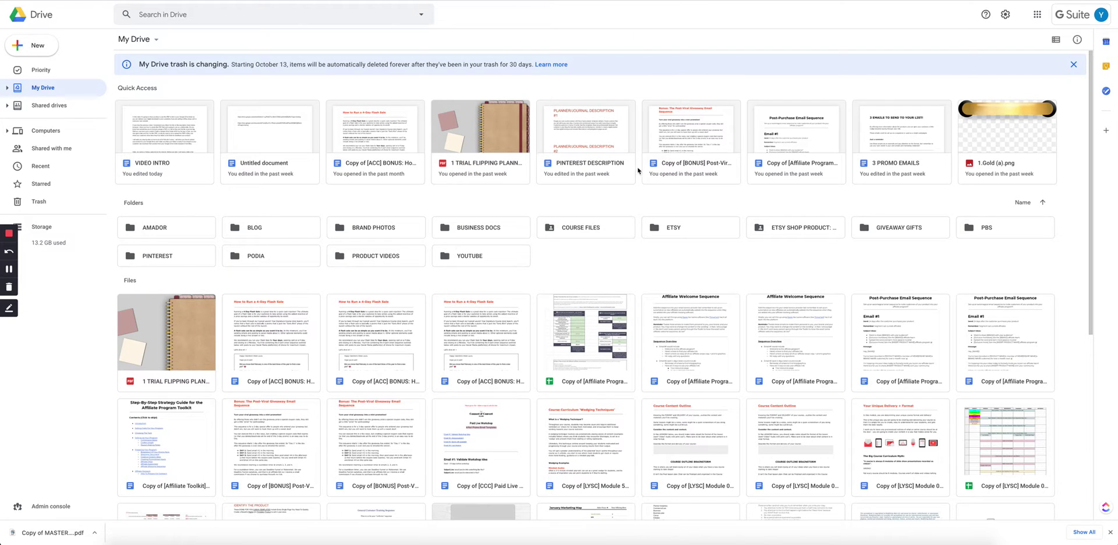
click(29, 46)
click(27, 47)
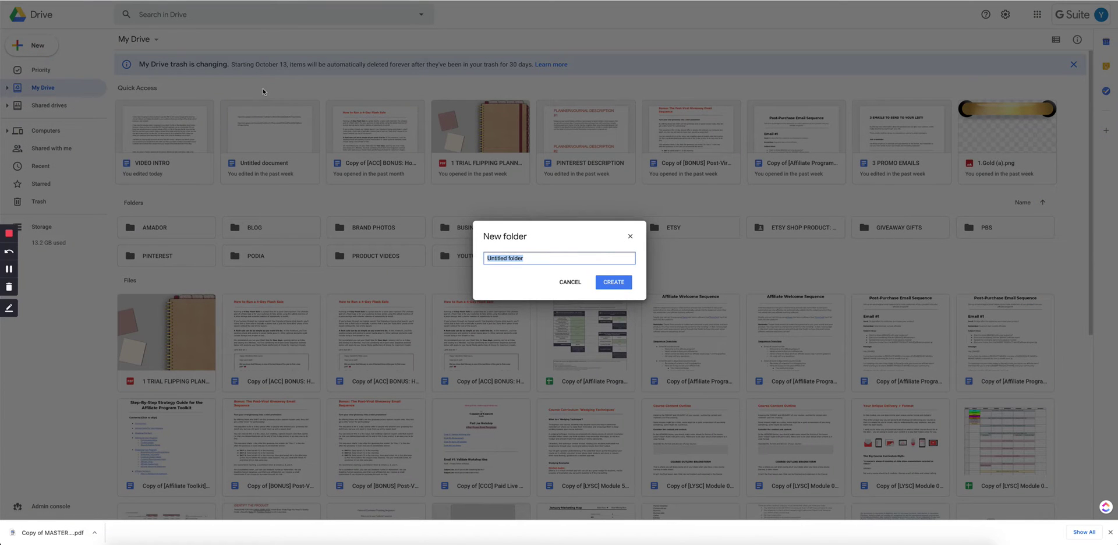
text(TRIAL FOLDER FOR YT)
click(611, 285)
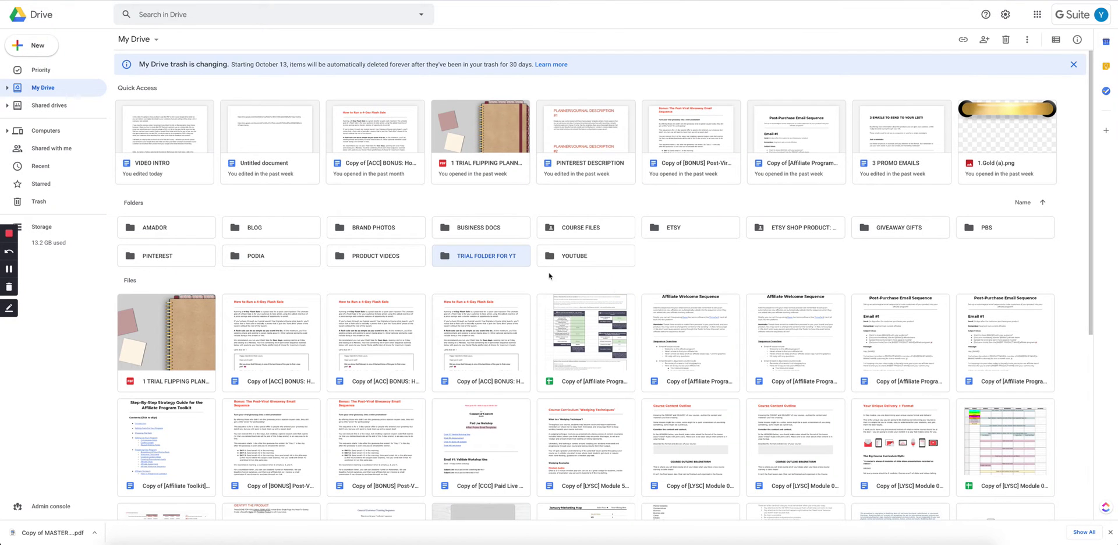
Step: Open TRIAL FOLDER FOR YT and upload the downloaded planner PDF into it
click(476, 260)
double_click(479, 261)
click(207, 155)
drag(52, 532, 357, 217)
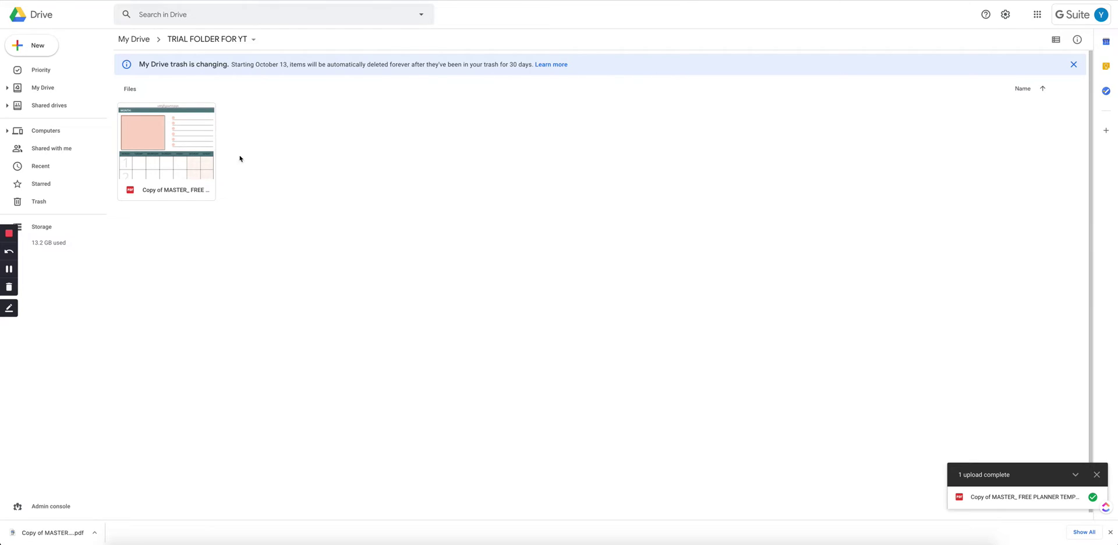
click(717, 212)
click(331, 149)
Step: Upload the Screen Shot 2020-07-06 image, Lightbrowleopard.PNG and Testimonial Release Template.pdf from the desktop, narrowing the browser window temporarily to reach them
drag(1114, 196, 775, 228)
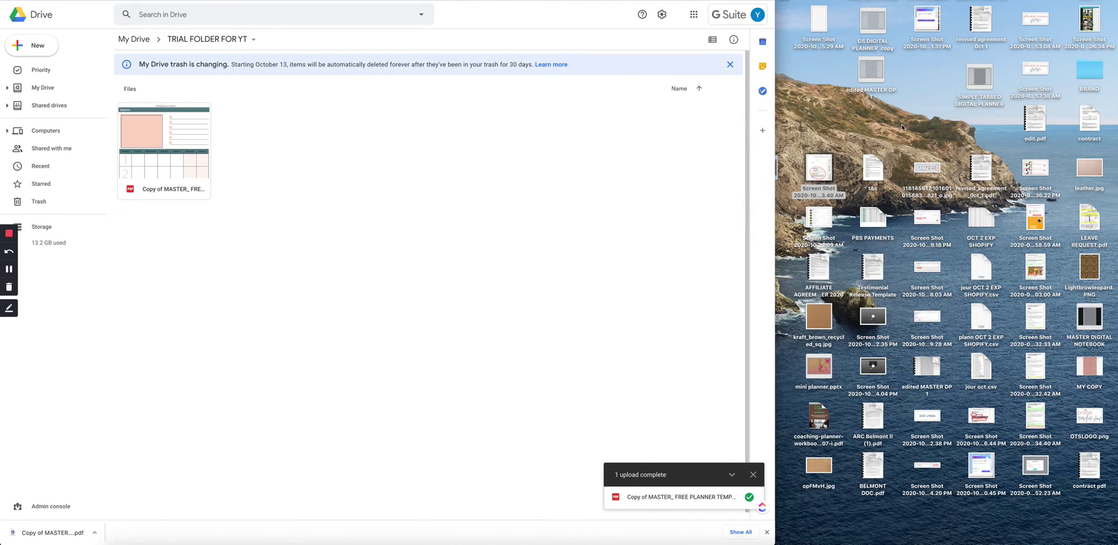
click(917, 111)
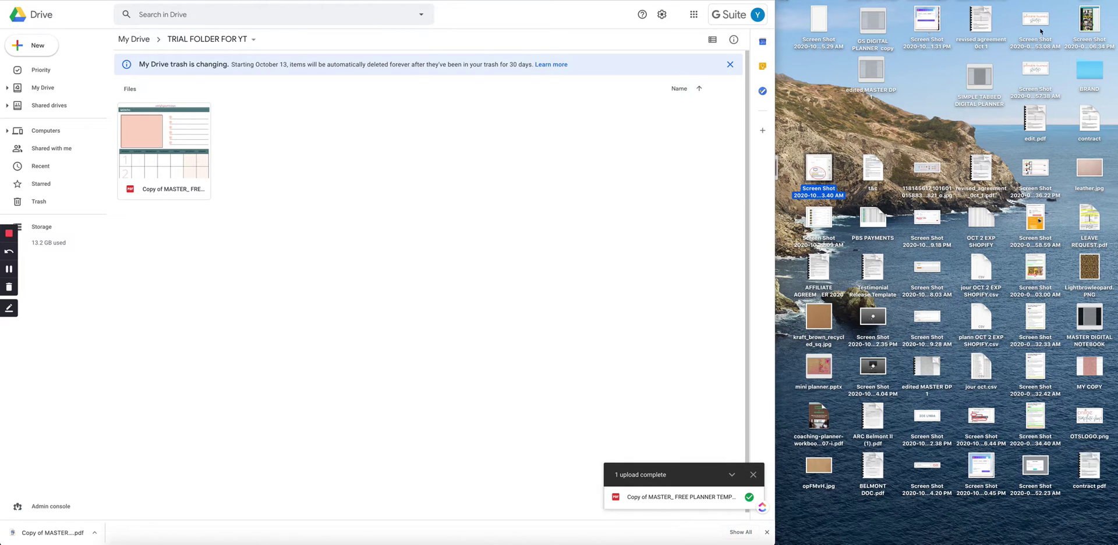
drag(1043, 21, 487, 172)
drag(1100, 293, 577, 252)
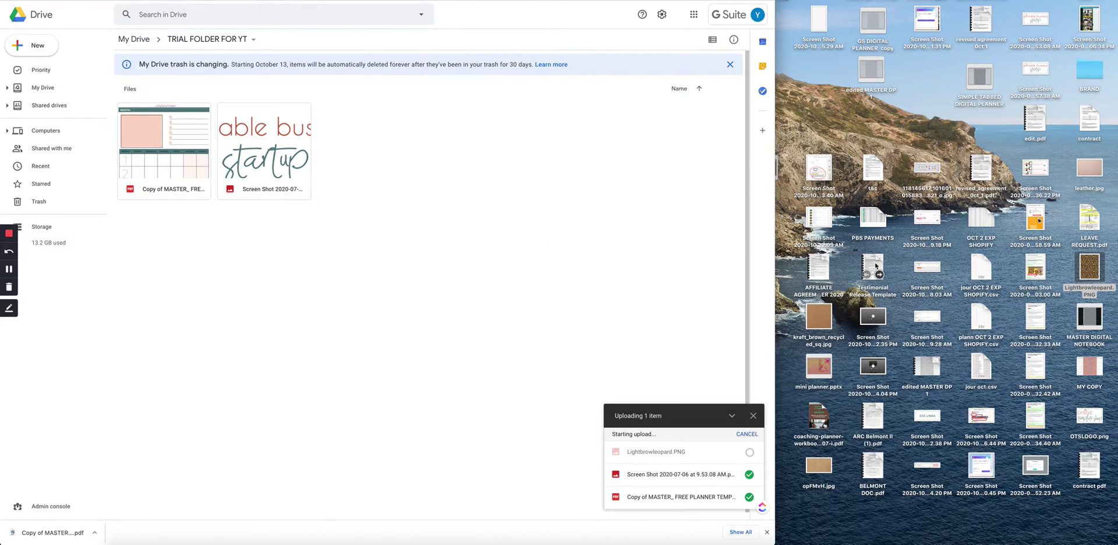
drag(873, 269, 644, 251)
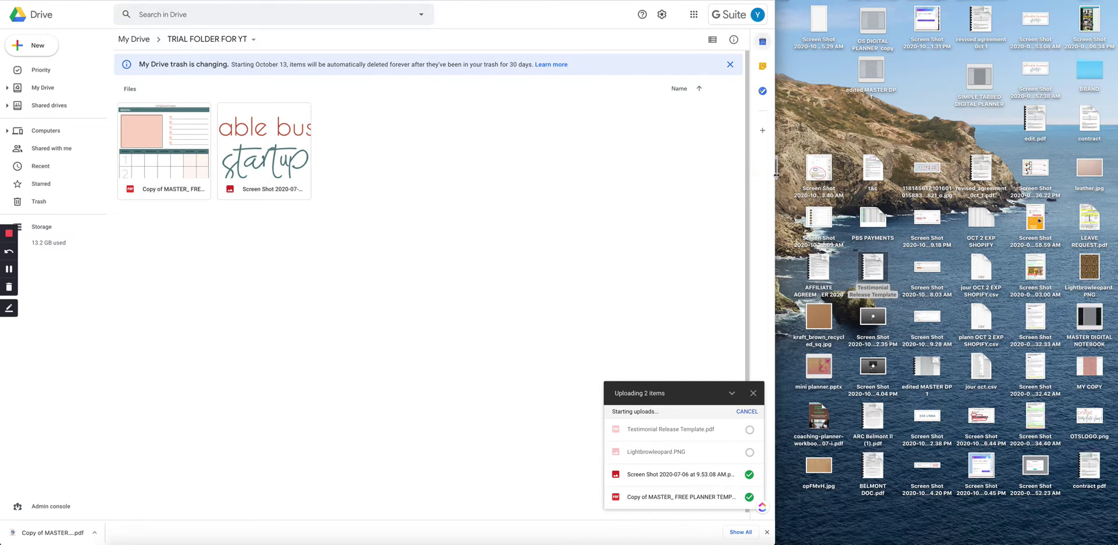
drag(775, 175, 1117, 186)
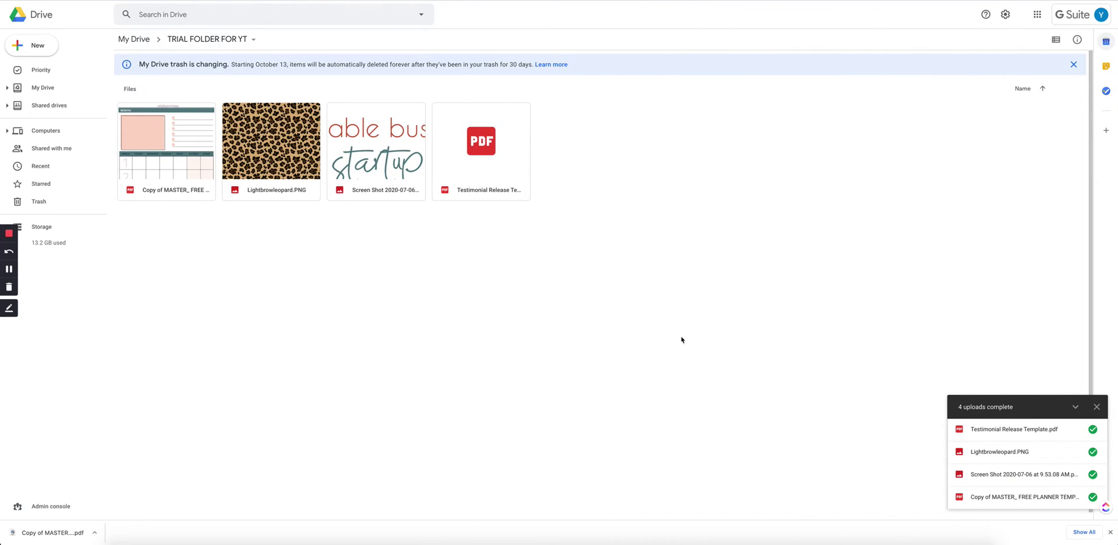
Step: Dismiss the completed uploads summary and the Drive trash notice
click(1096, 406)
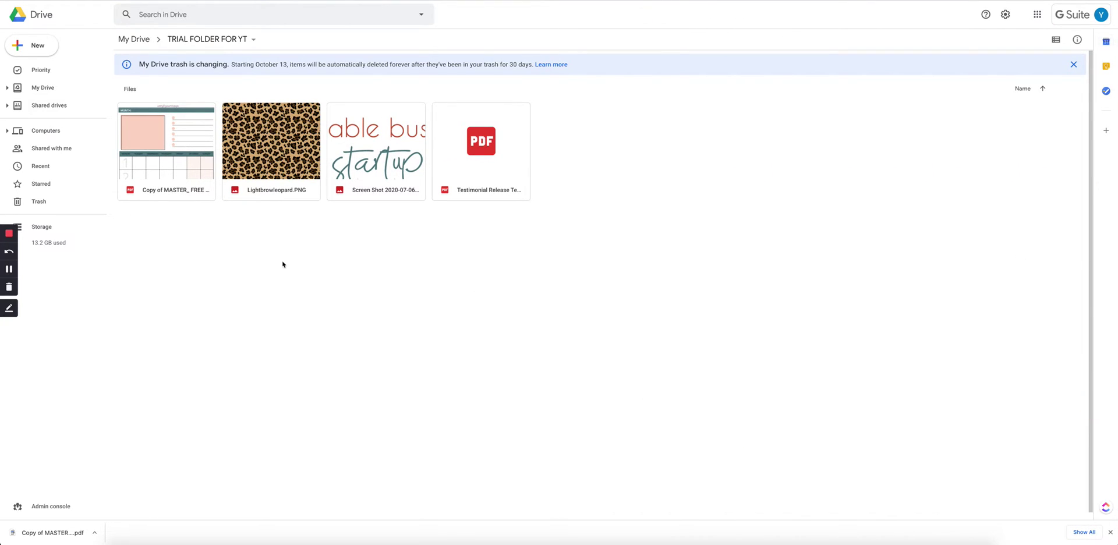
click(676, 268)
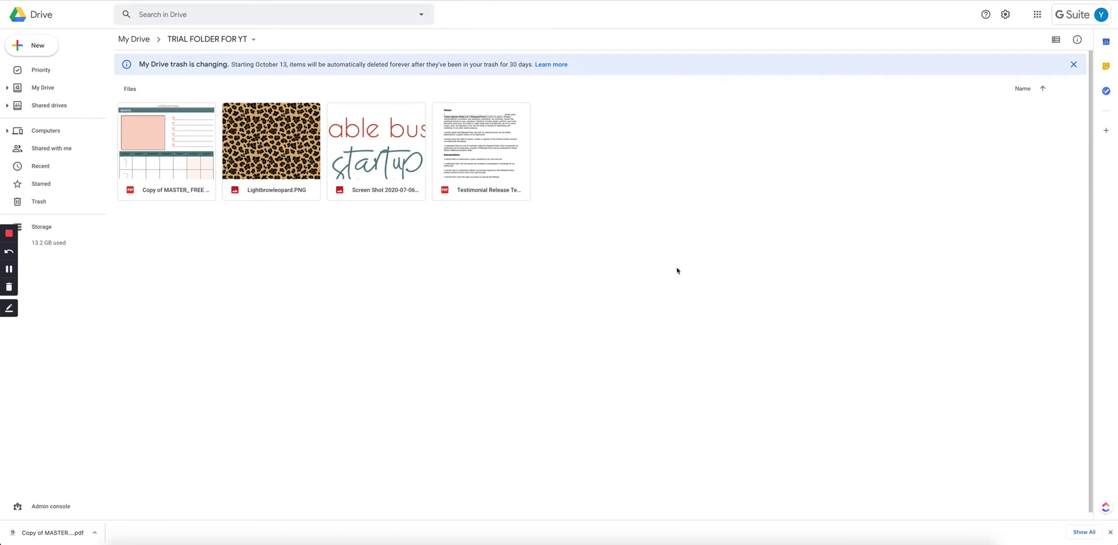
click(772, 202)
click(1073, 64)
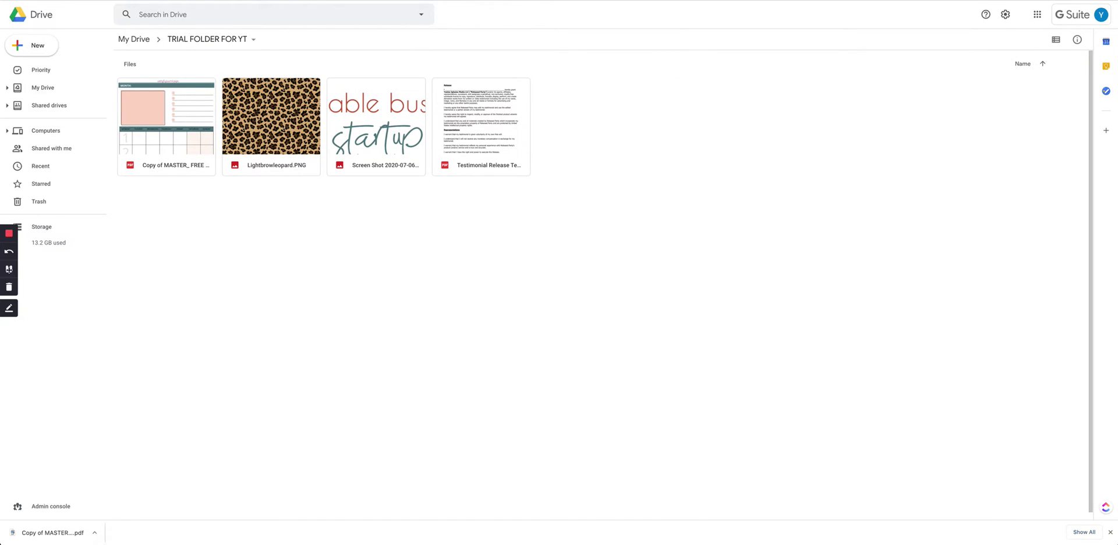
Step: Open the link settings of TRIAL FOLDER FOR YT, dismiss the browser's downloads bar, and set link access to Anyone with the link
click(220, 58)
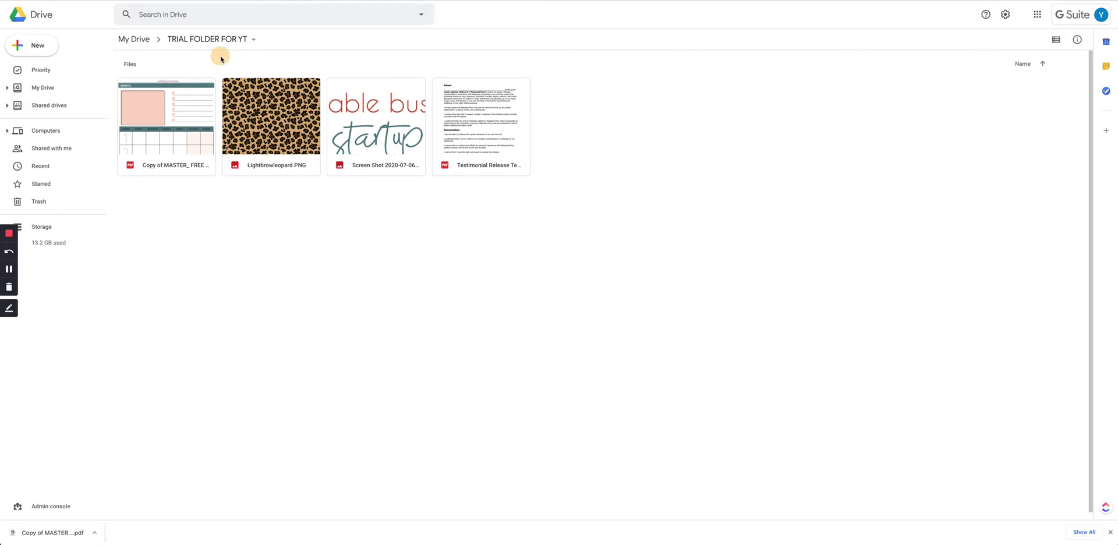
click(252, 40)
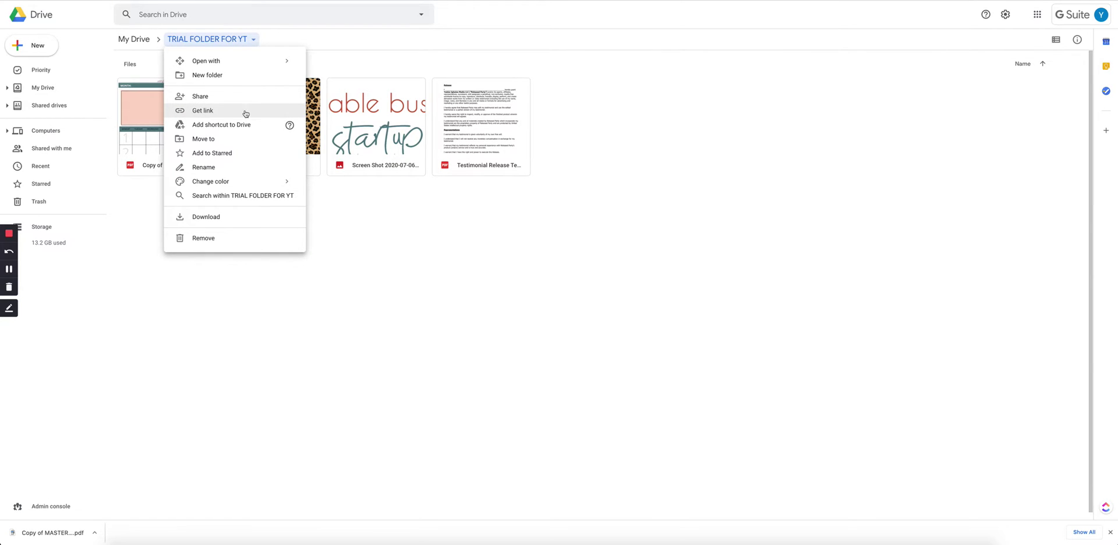
click(204, 110)
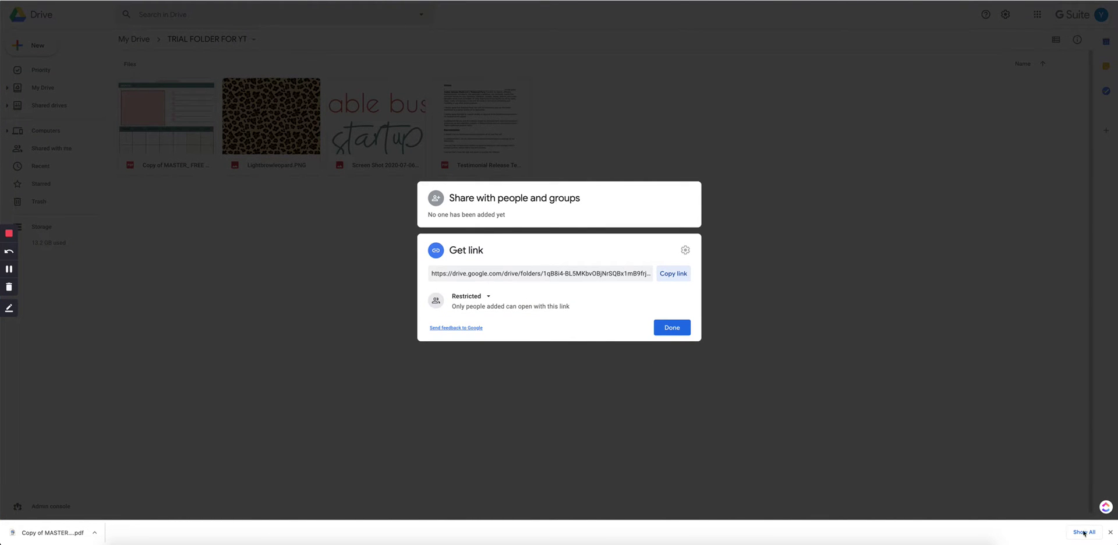
click(1110, 532)
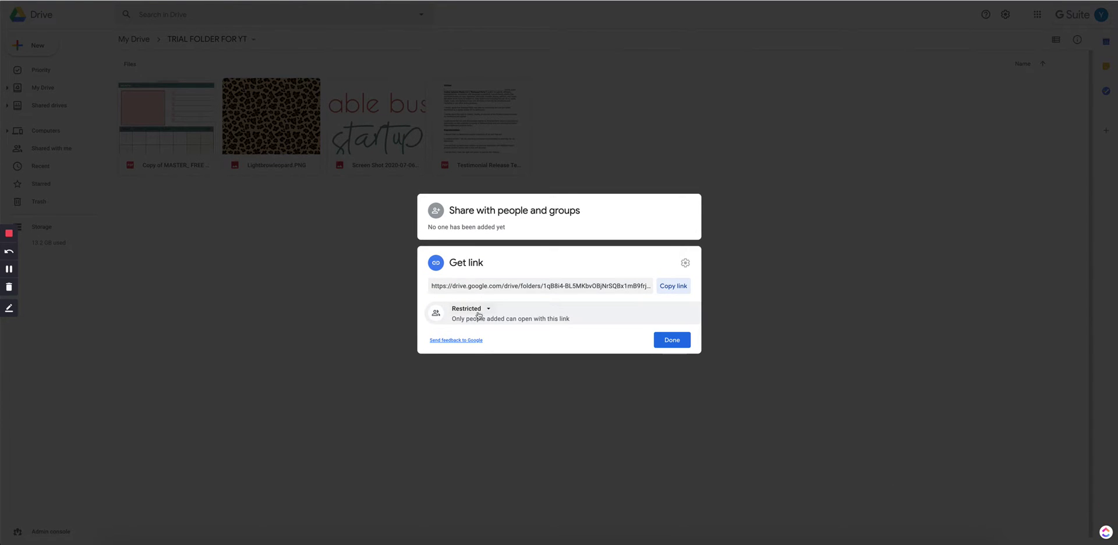
key(Tab)
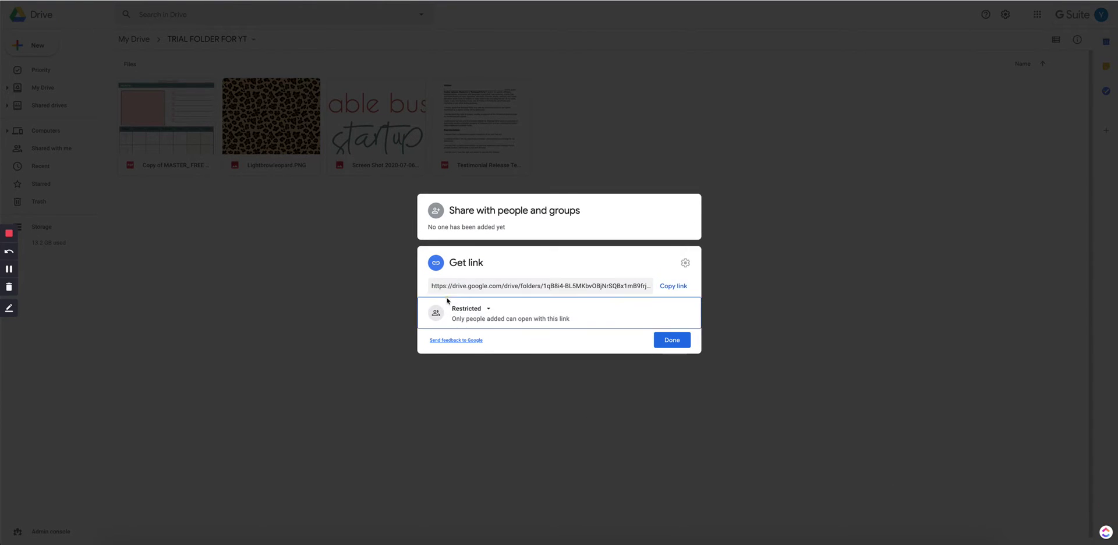
click(486, 310)
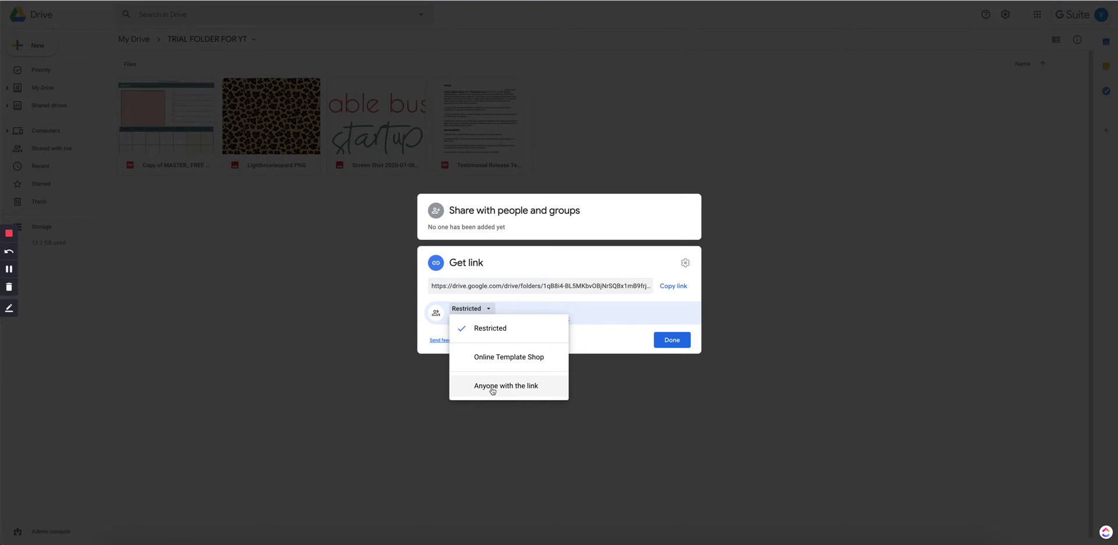
click(499, 387)
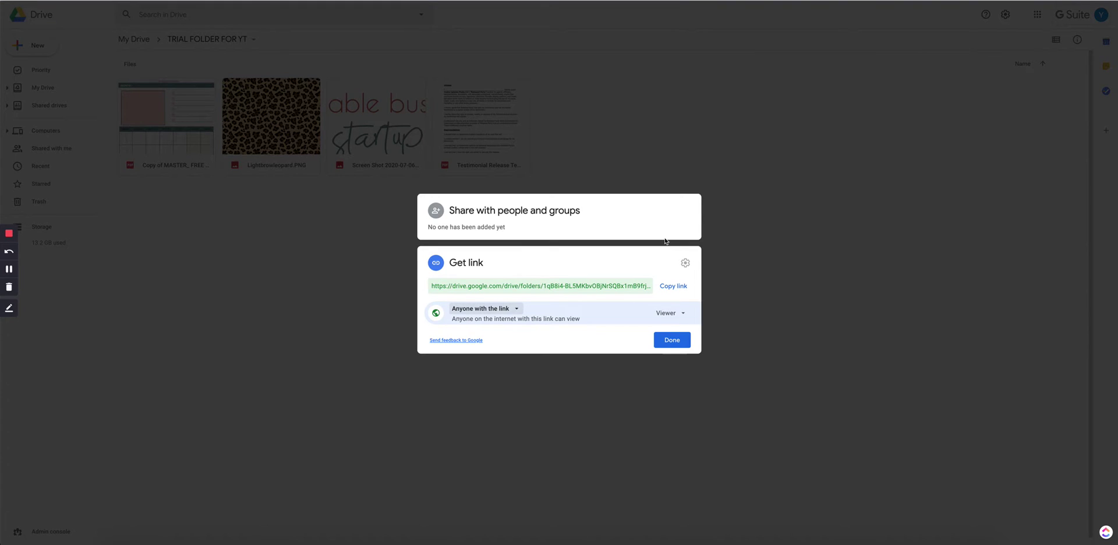
Step: Keep the link permission as Viewer and copy the folder's sharing link
click(675, 316)
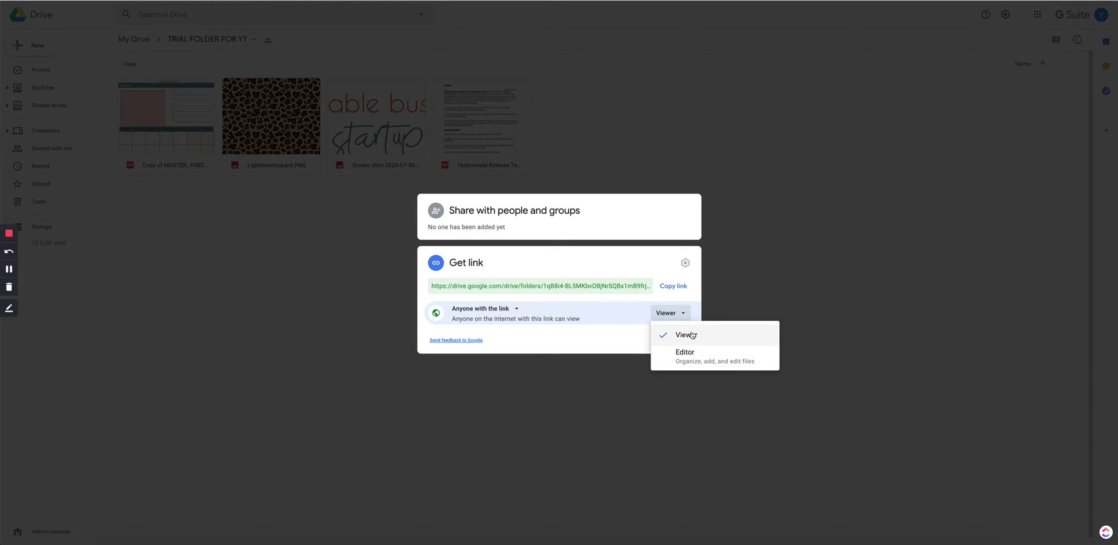
click(725, 337)
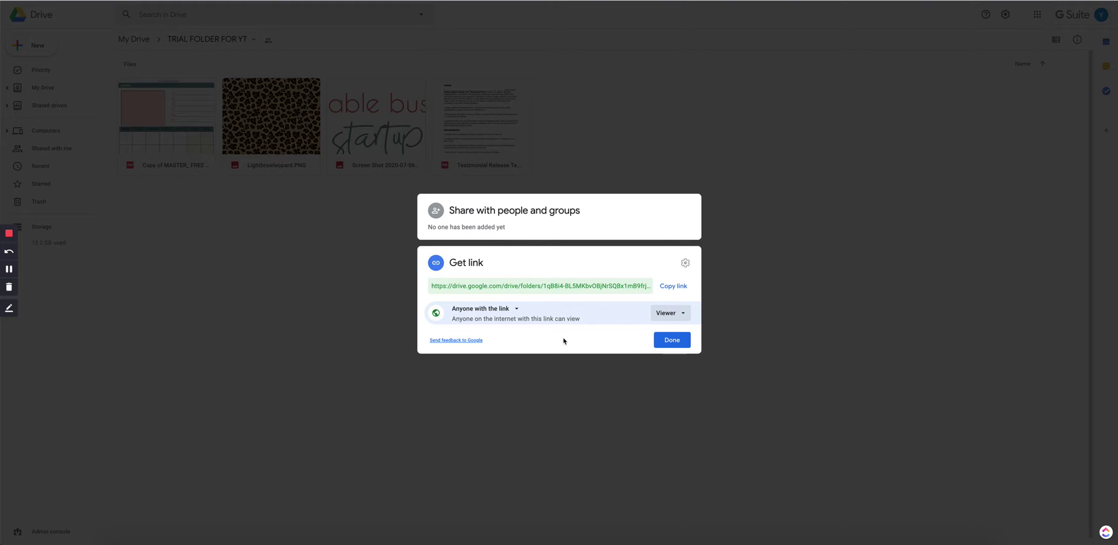
click(459, 325)
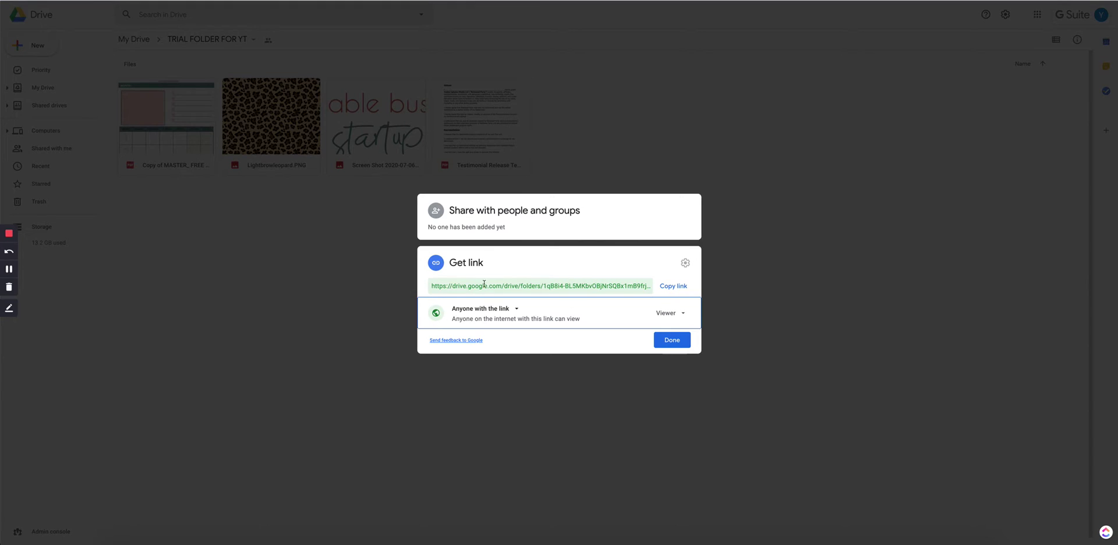
drag(484, 283, 653, 288)
click(608, 265)
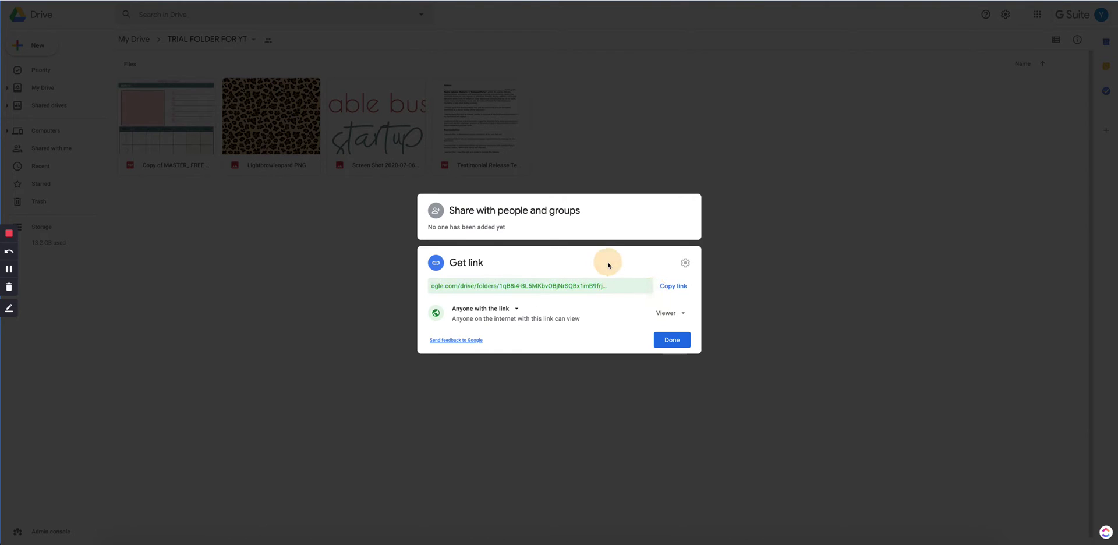
click(674, 289)
Step: Switch to Safari and open the copied folder link to check what a signed-out buyer gets
click(210, 540)
mouse_move(210, 17)
mouse_down()
mouse_move(352, 175)
mouse_move(632, 304)
mouse_move(893, 223)
mouse_move(192, 44)
mouse_move(192, 10)
mouse_move(223, 13)
mouse_up()
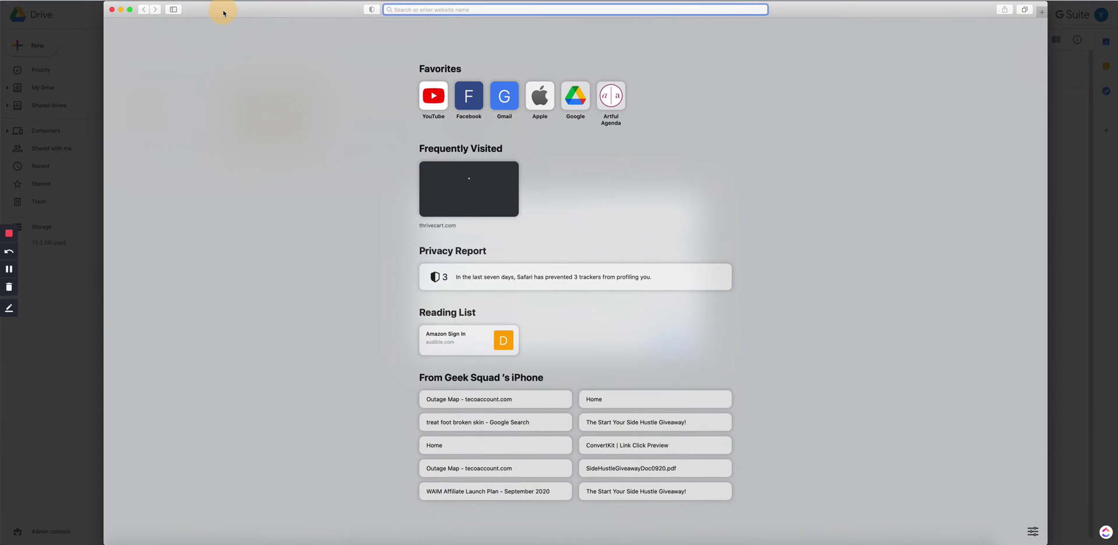
click(406, 10)
key(super+v)
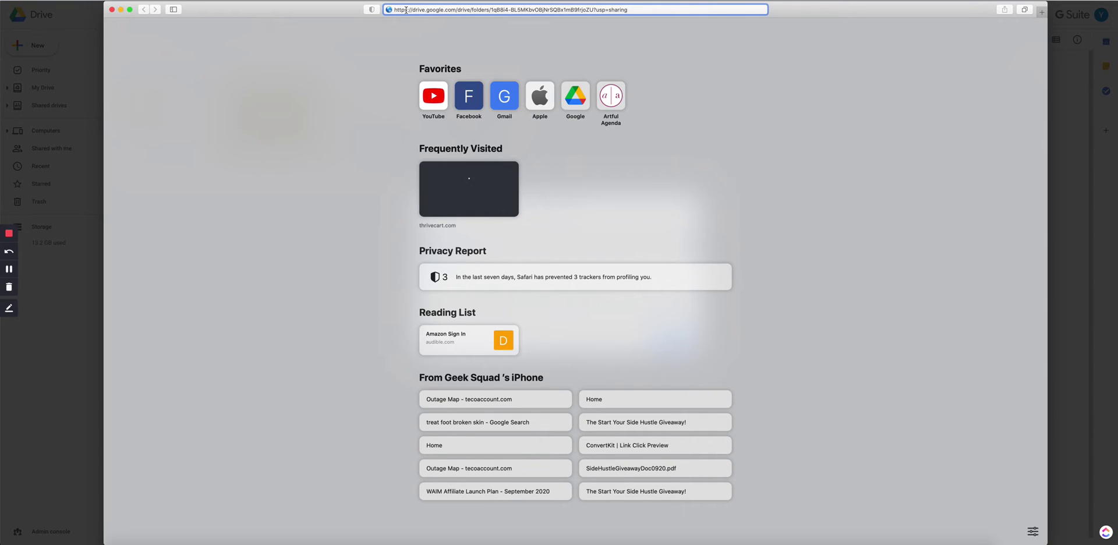
key(Return)
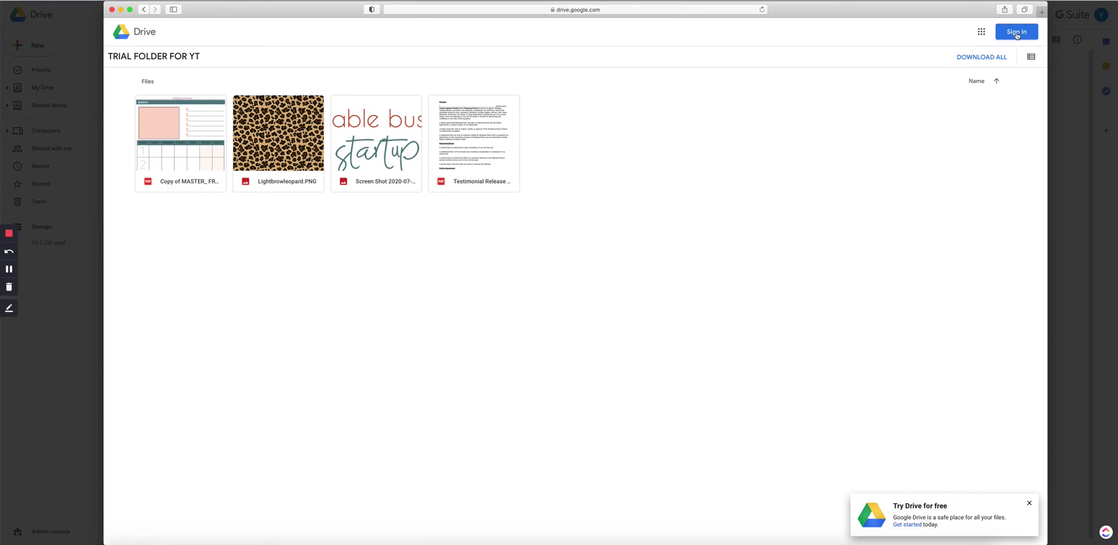
click(276, 317)
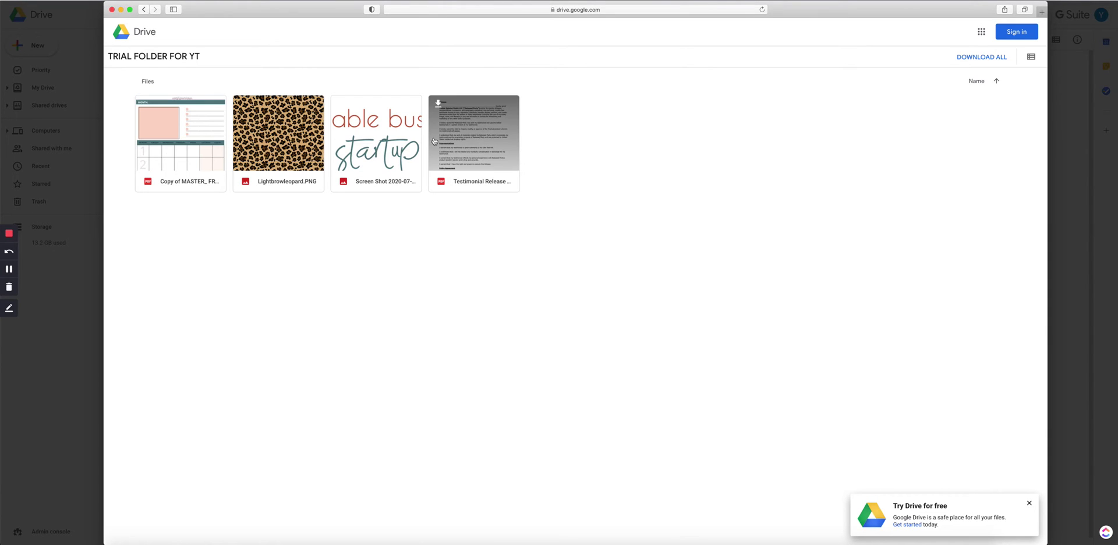
click(8, 270)
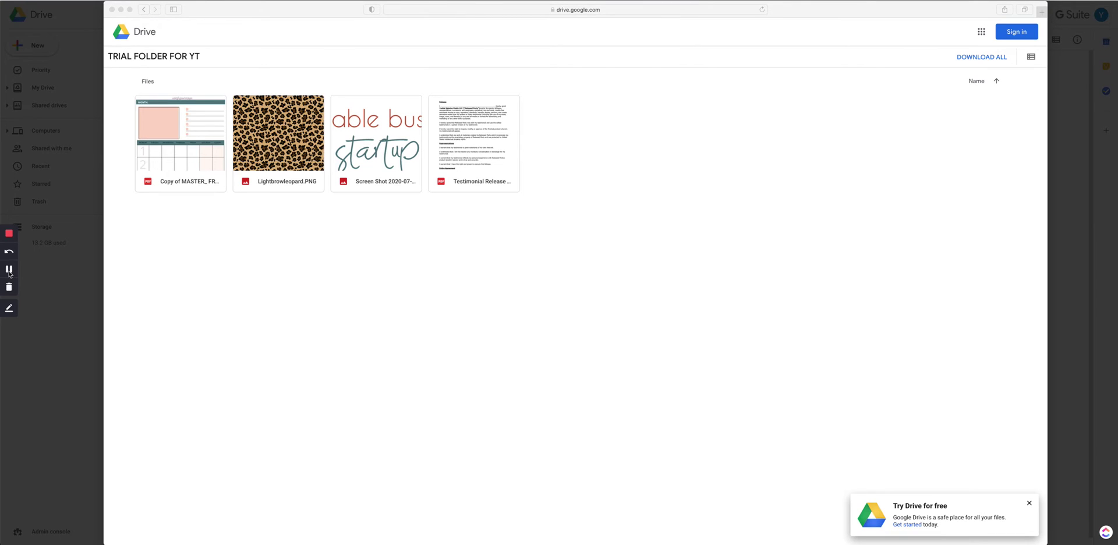
click(945, 56)
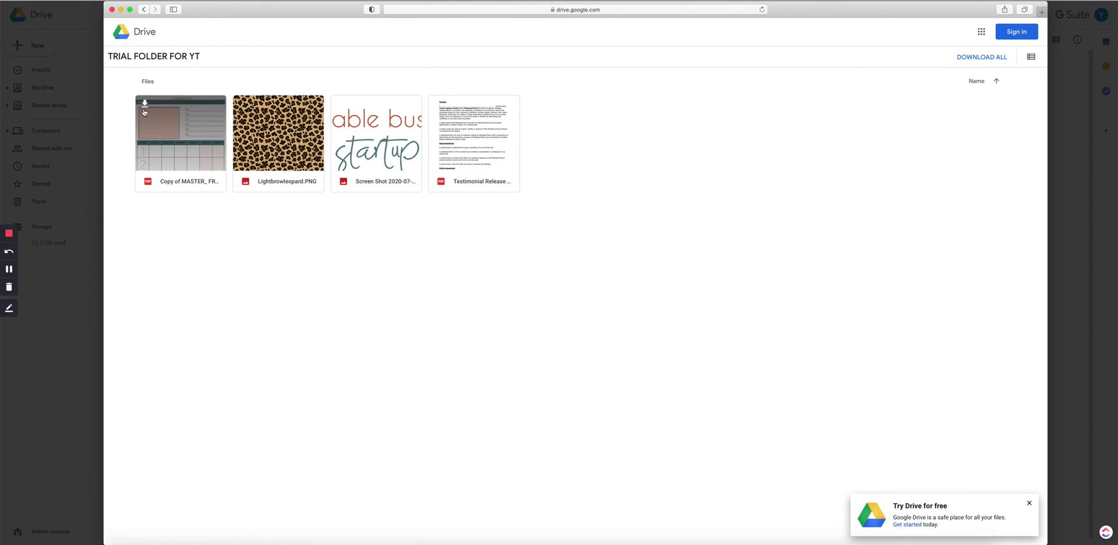
Step: Preview Testimonial Release Template.pdf, look through the pages of Copy of MASTER_ FREE PLANNER TEMPLATES.pdf, and return to the shared folder
click(463, 148)
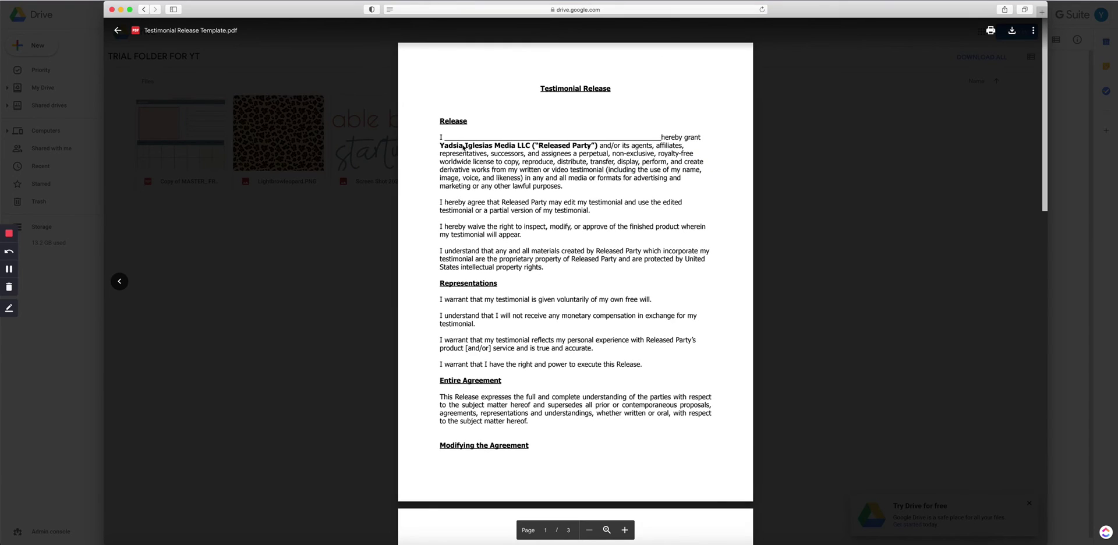
click(338, 262)
click(188, 162)
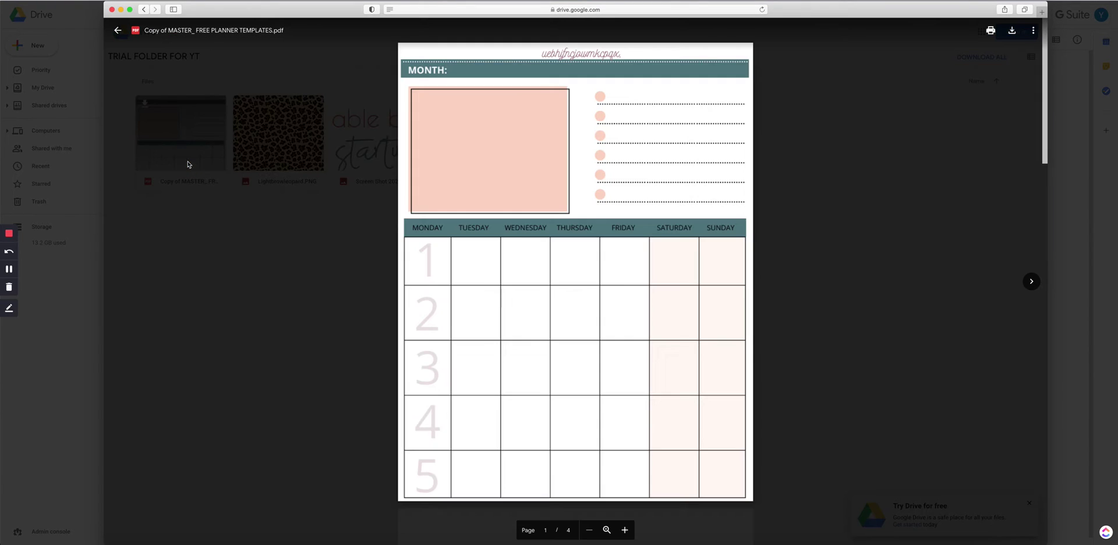
scroll(574, 312, down, 15)
scroll(574, 312, up, 5)
scroll(574, 311, up, 10)
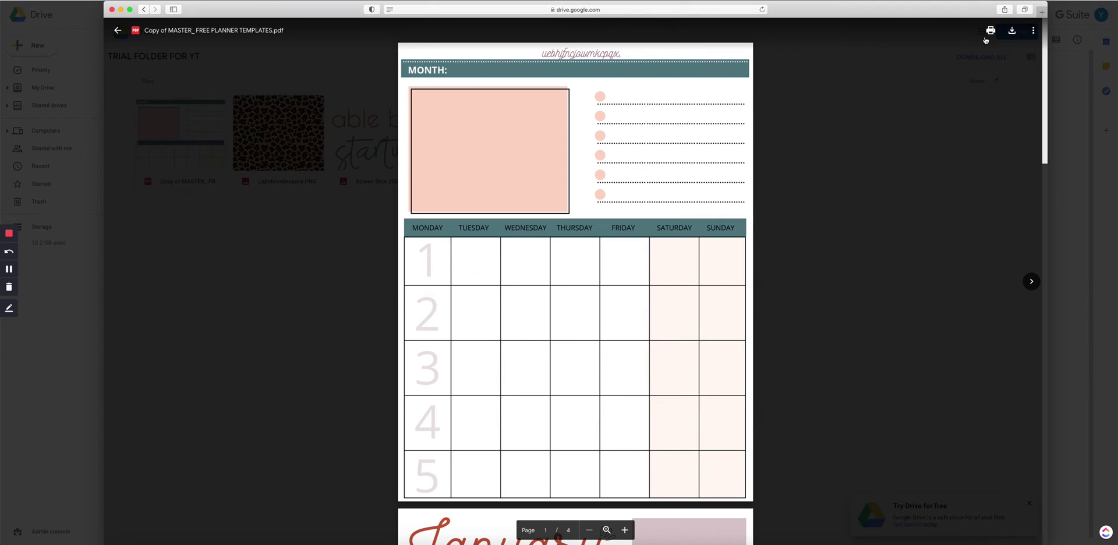
click(988, 31)
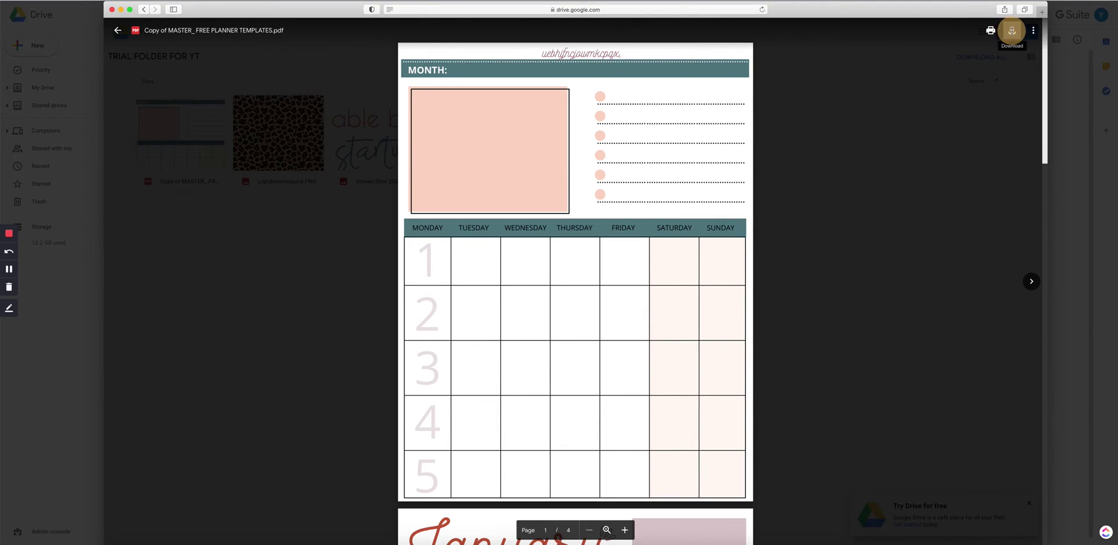
click(1012, 31)
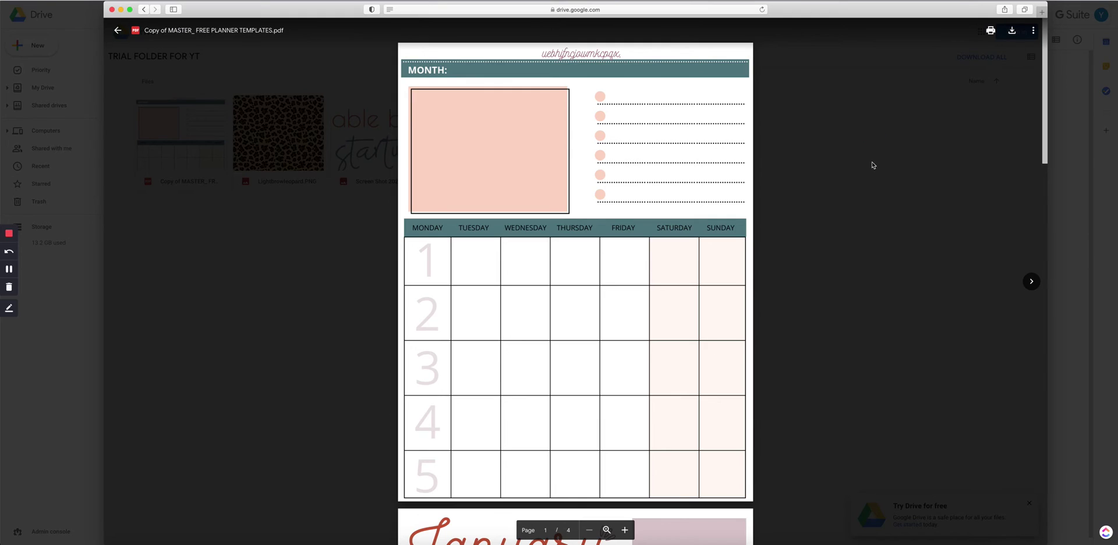
click(872, 165)
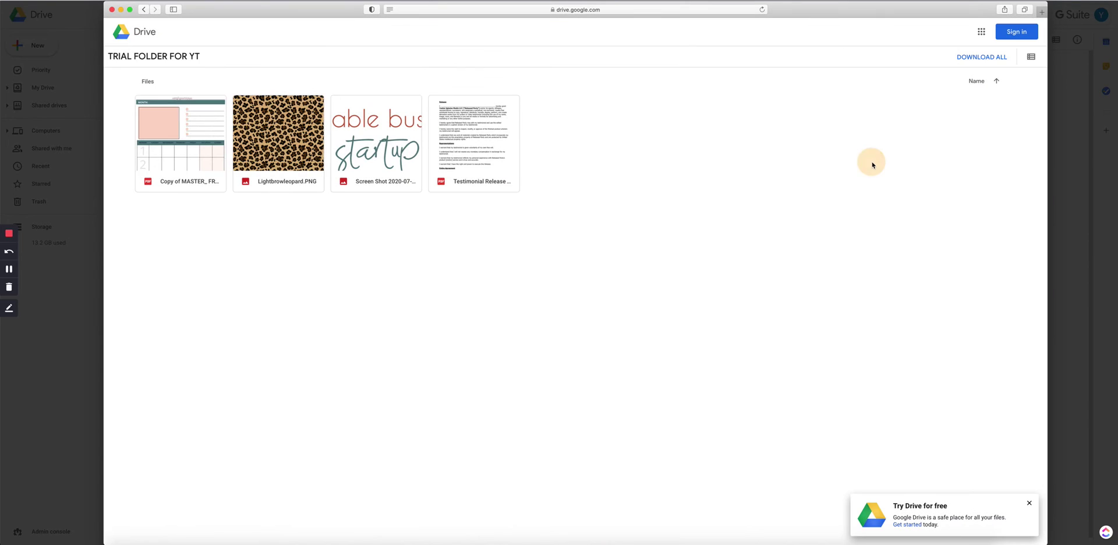
click(295, 243)
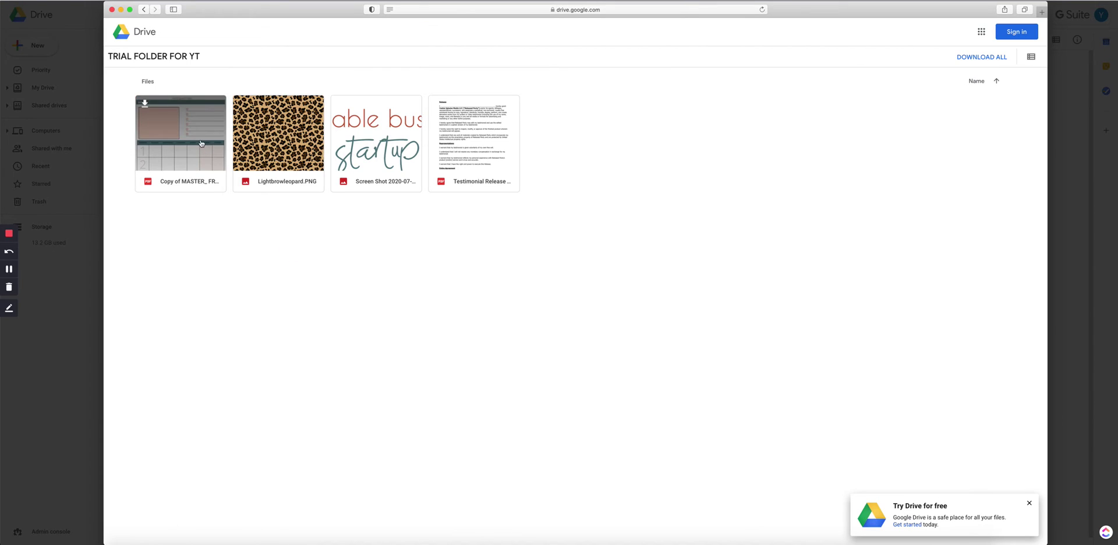
Step: Download the planner PDF from the shared folder, allowing downloads from drive.google.com, then look through its pages and close it
click(145, 104)
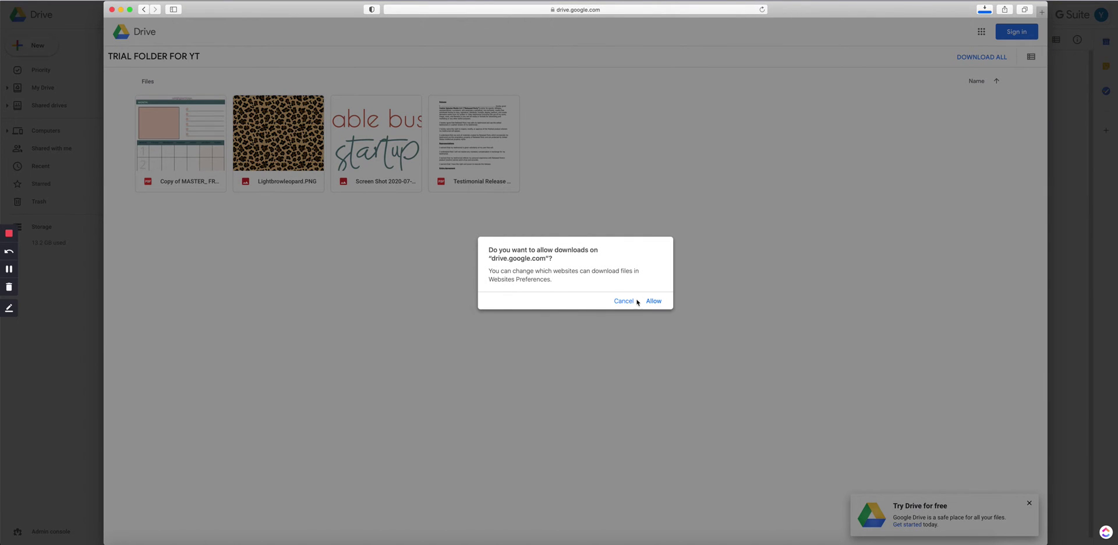
click(9, 270)
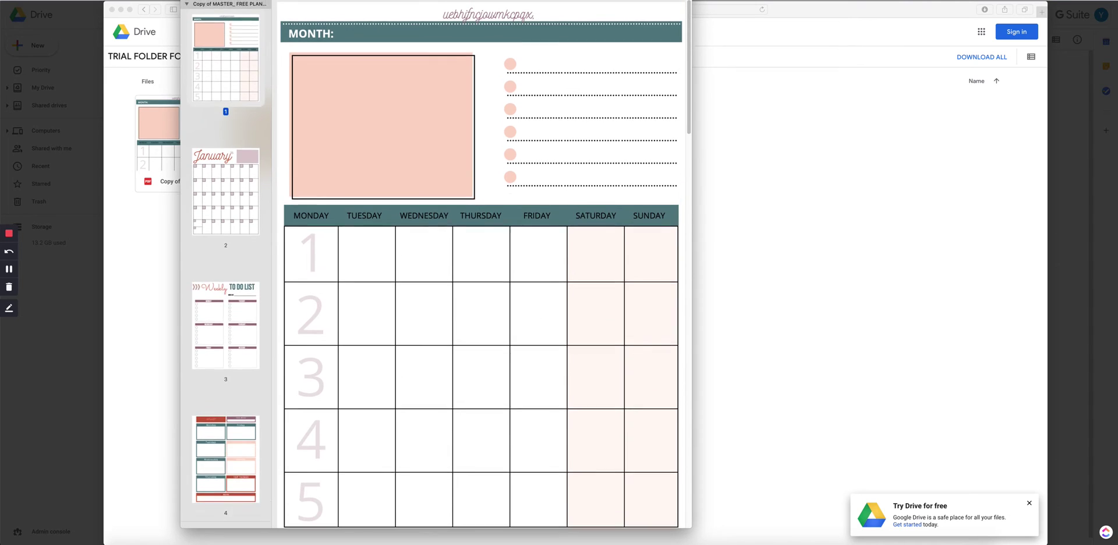
drag(316, 31, 319, 23)
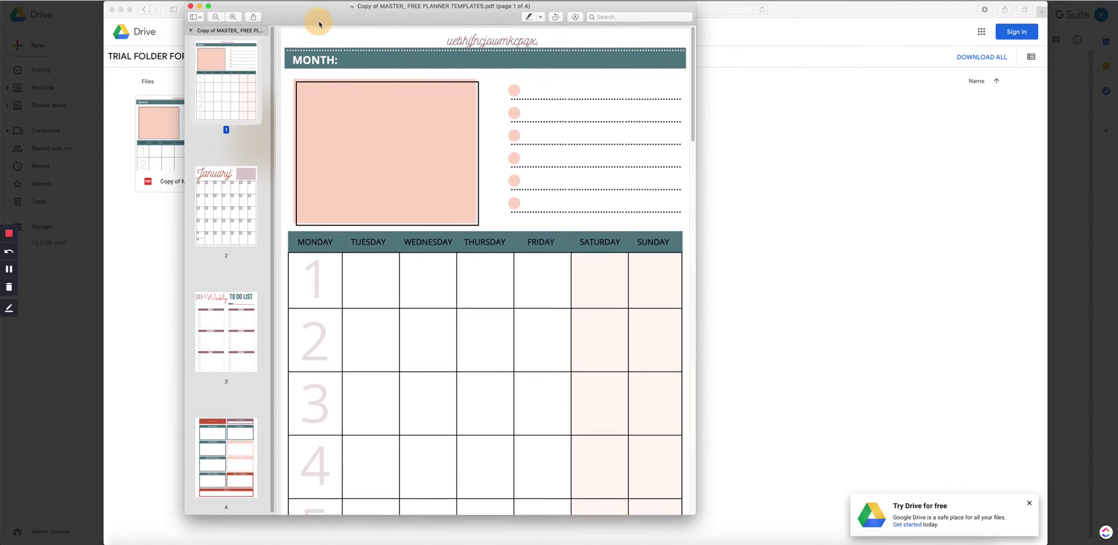
scroll(433, 273, down, 5)
scroll(434, 273, down, 5)
click(232, 336)
click(191, 5)
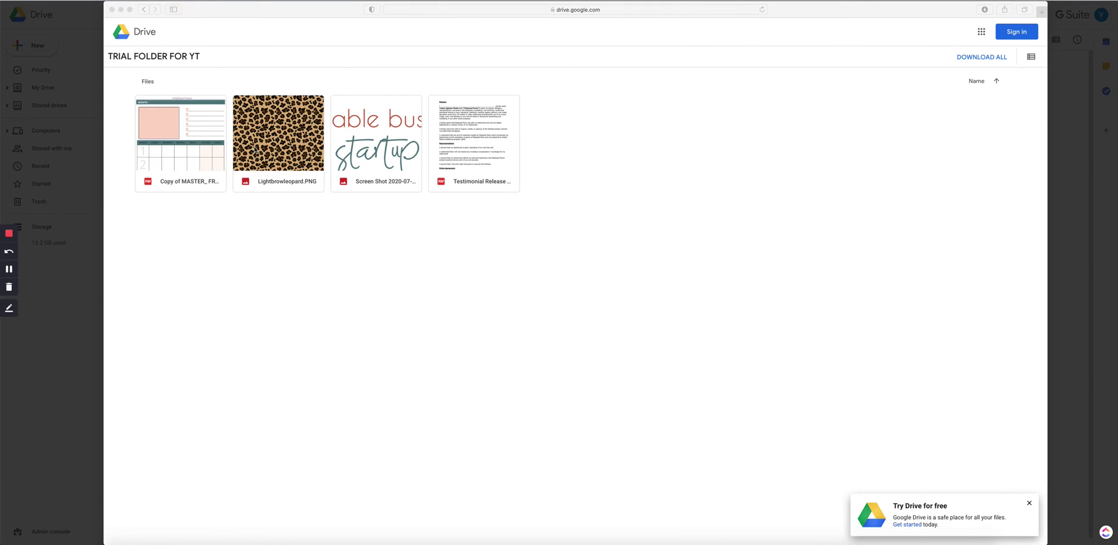
Step: Download Lightbrowleopard.PNG individually and close its preview, then download all files of the shared folder at once
click(243, 104)
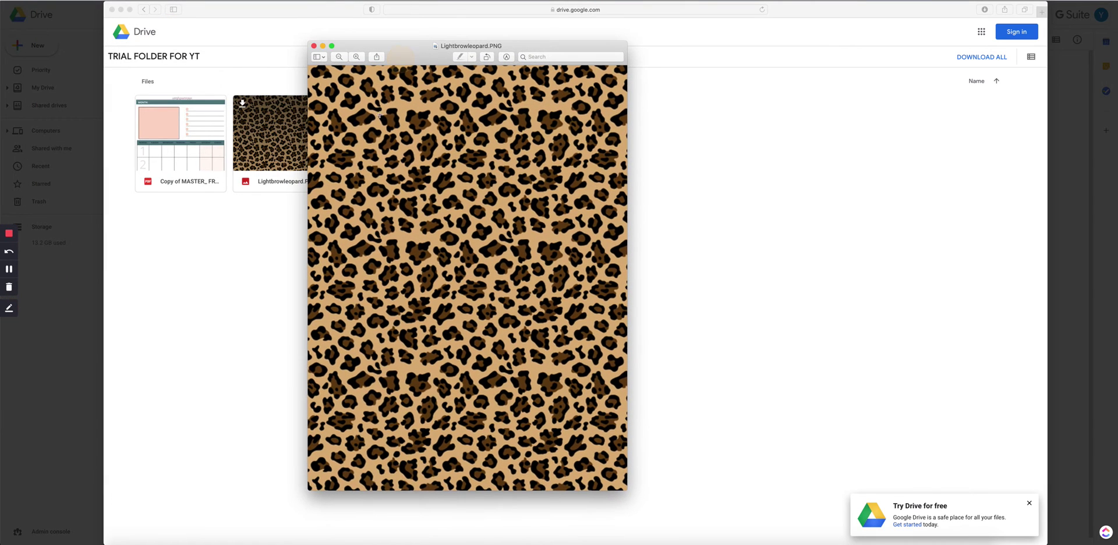
click(314, 45)
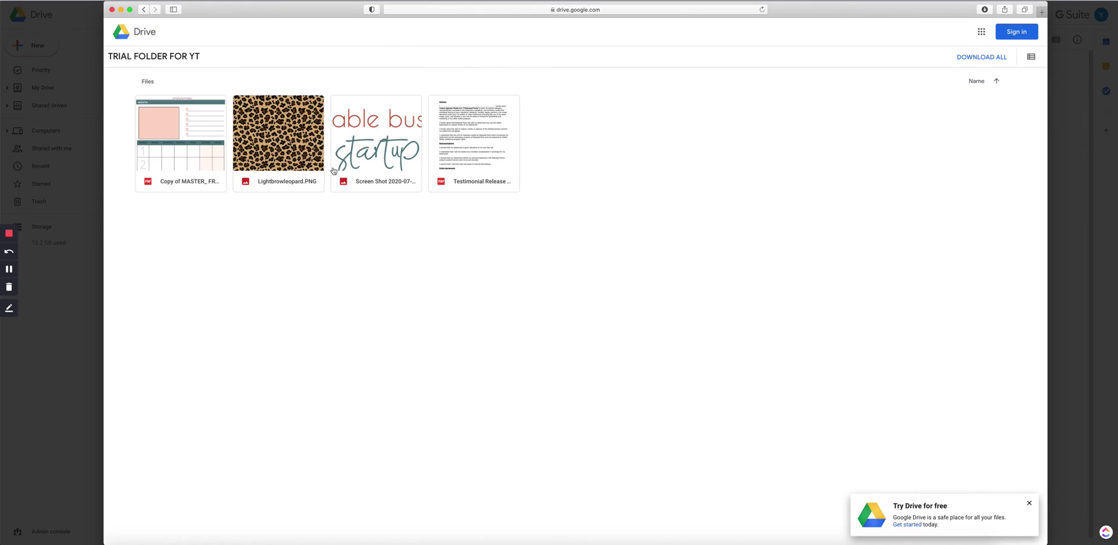
click(974, 58)
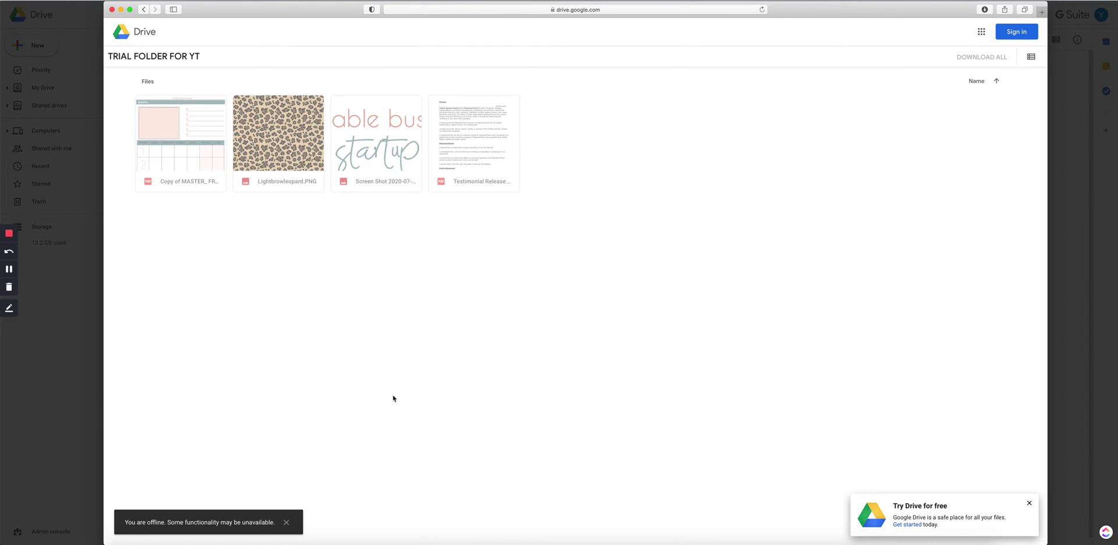
click(382, 338)
click(552, 244)
click(9, 270)
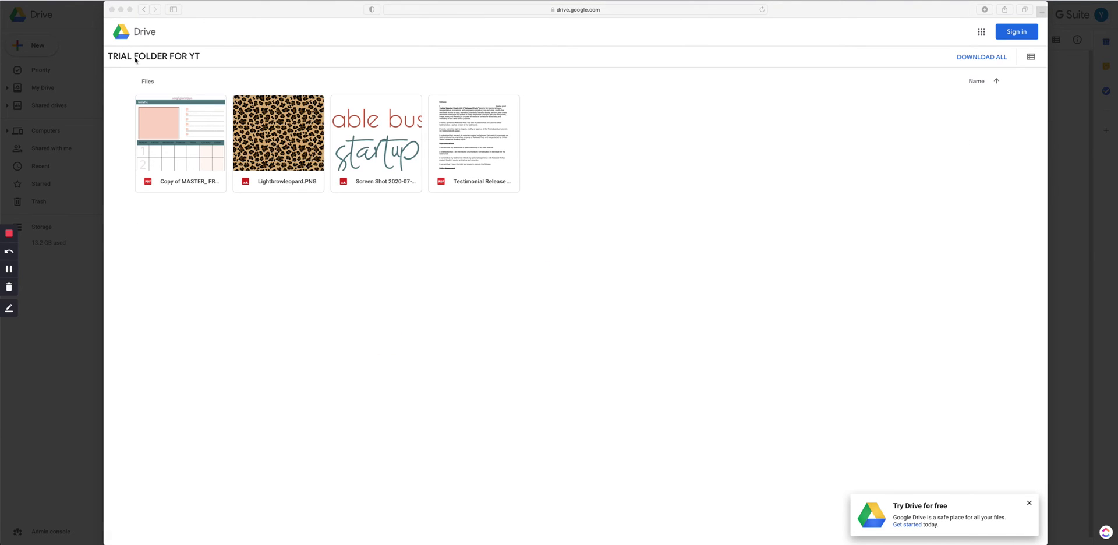
Step: Close the Safari window and copy the sharing link of TRIAL FOLDER FOR YT again
click(225, 8)
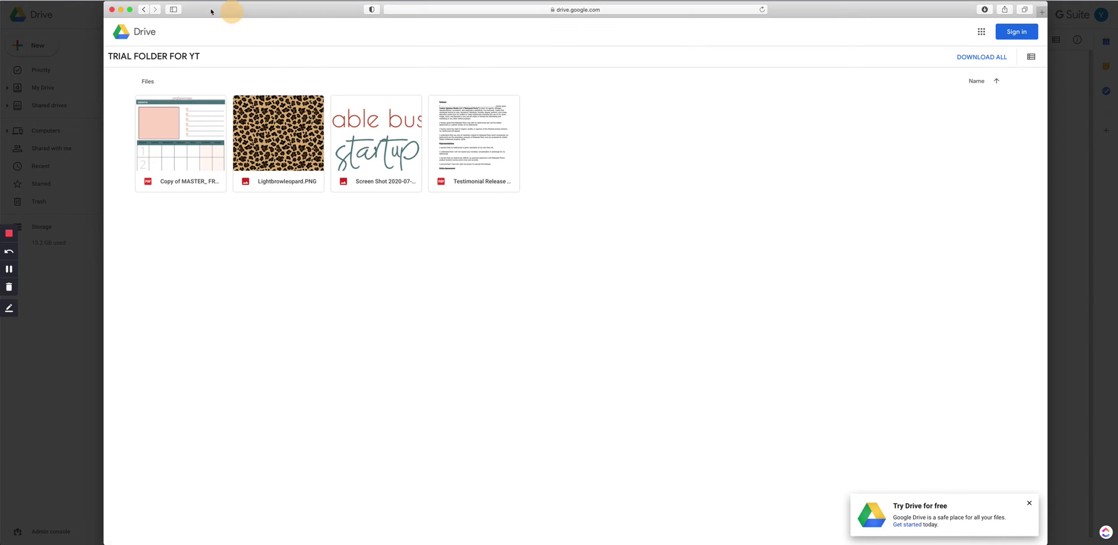
click(112, 9)
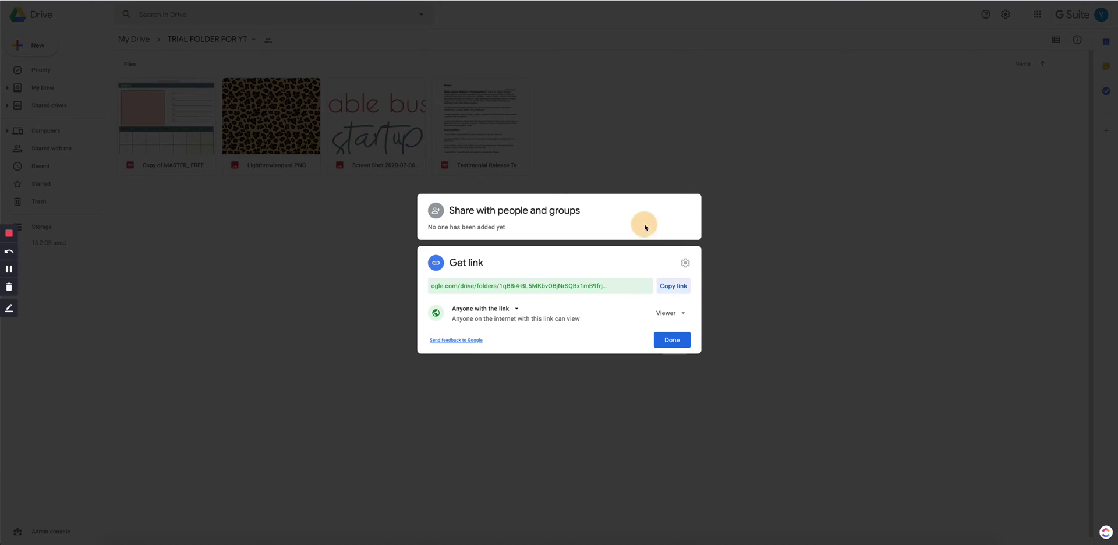
click(674, 289)
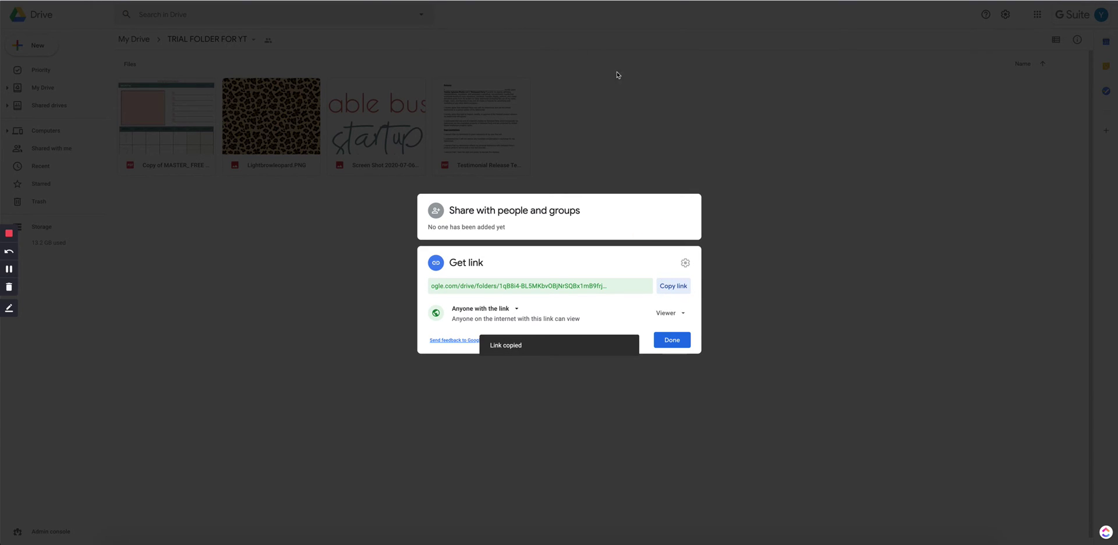
Step: Switch to the Canva design and link the DOWNLOAD text under Printable Planner to the copied Google Drive folder URL
key(alt+Tab)
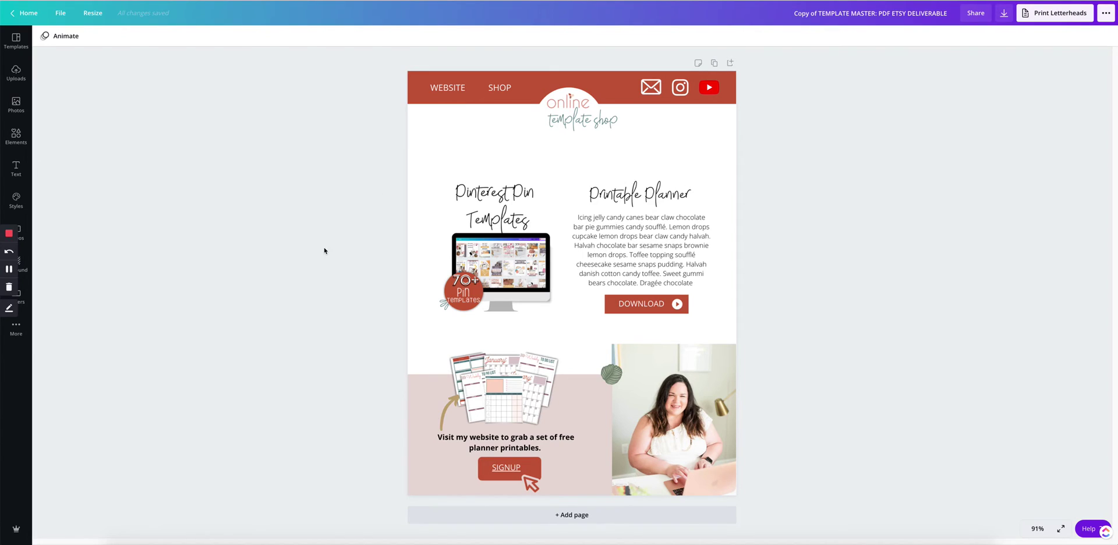
click(324, 251)
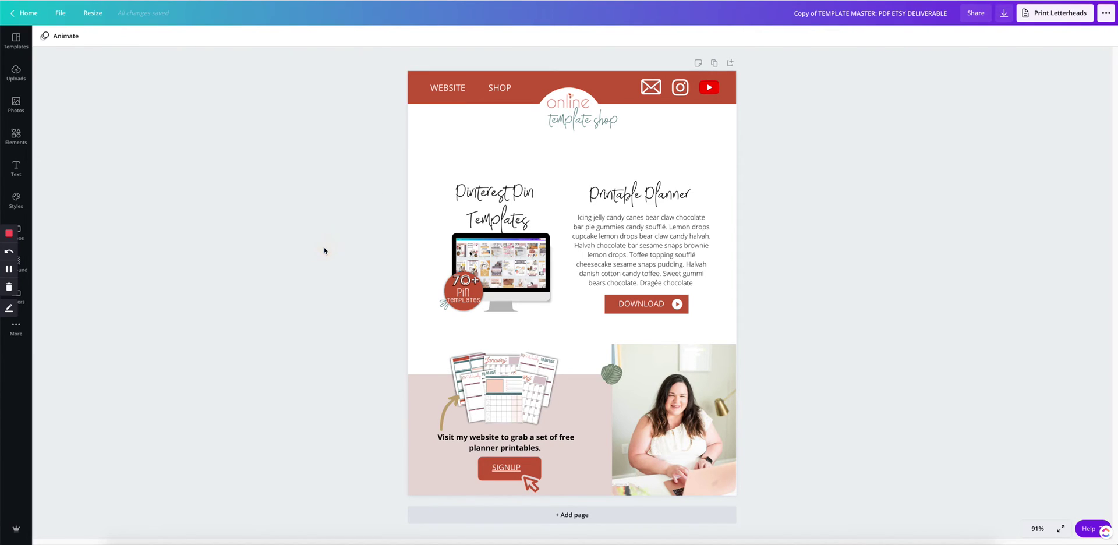
click(799, 268)
click(1037, 528)
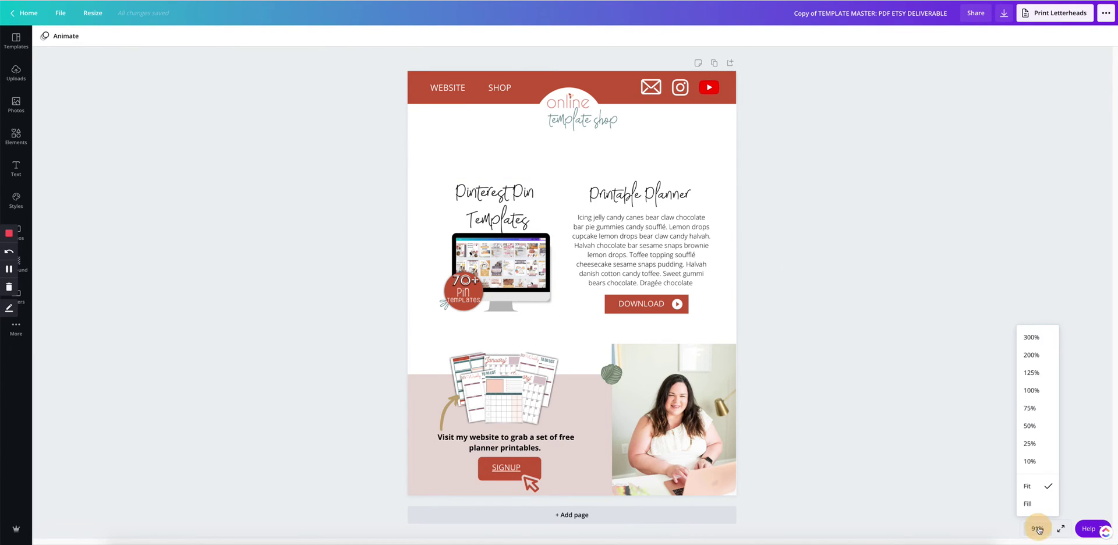
click(1037, 361)
scroll(704, 316, up, 3)
scroll(669, 367, down, 3)
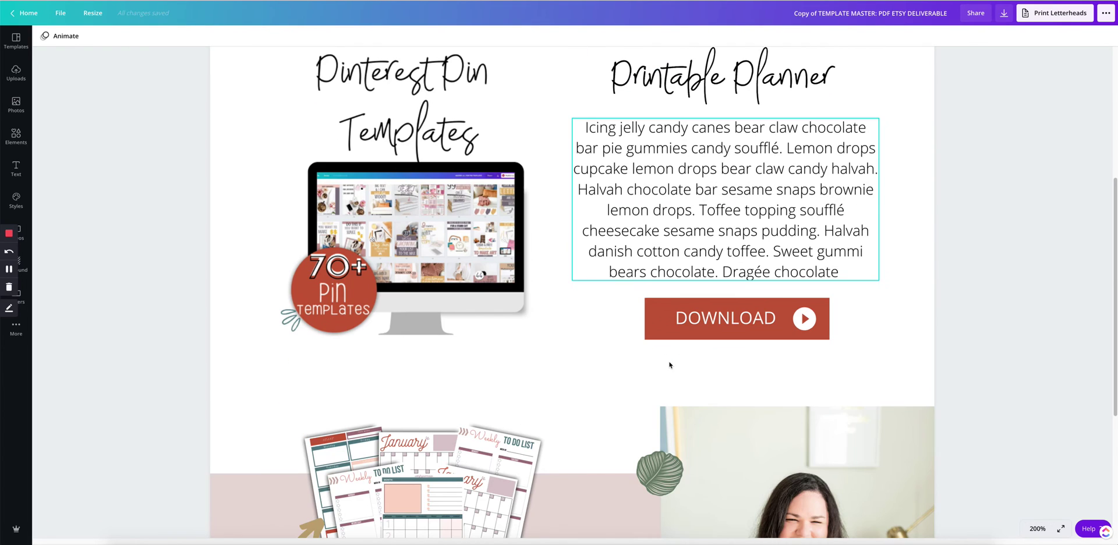
click(717, 318)
click(1053, 37)
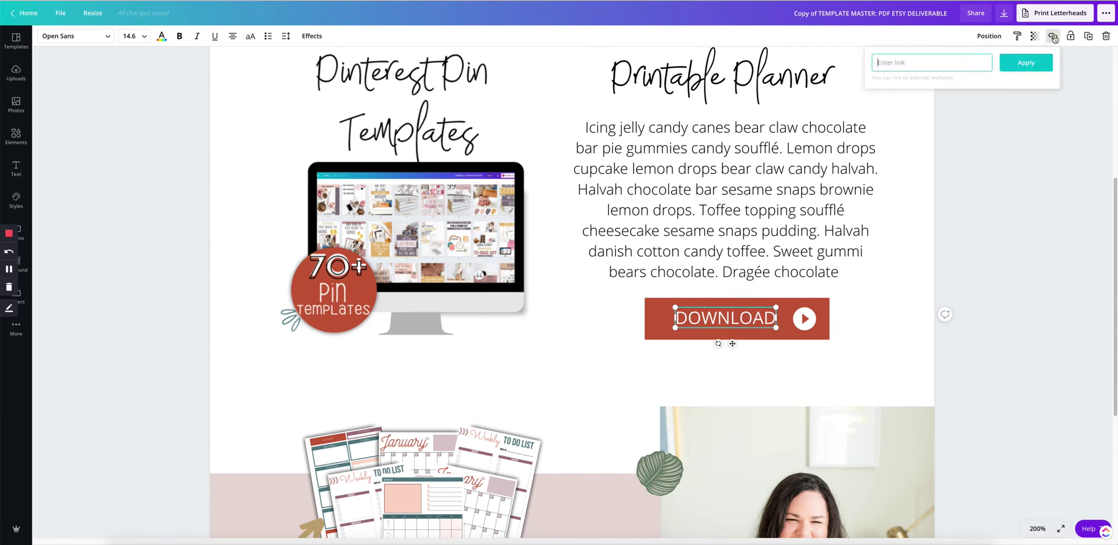
click(958, 67)
key(ctrl+v)
click(1026, 63)
Step: Apply the same Drive folder link to the play icon and the red rectangle of the DOWNLOAD button
click(810, 322)
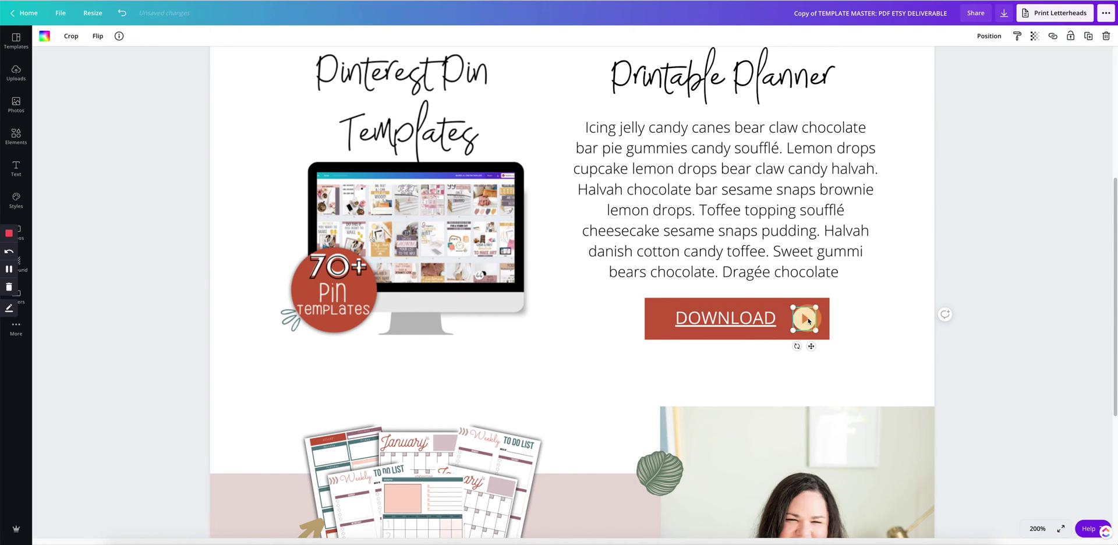
click(1053, 36)
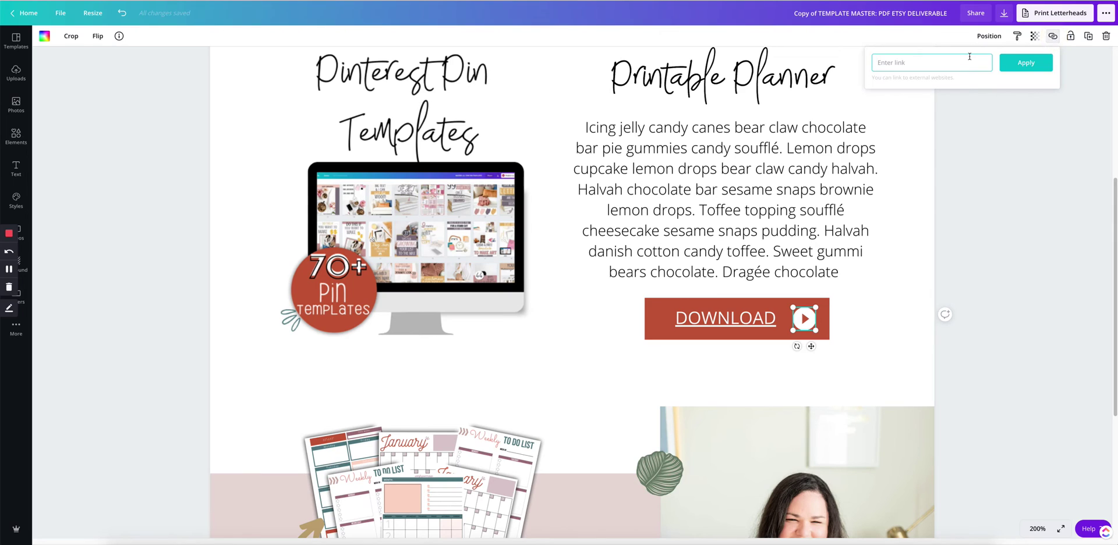
key(ctrl+v)
click(1026, 62)
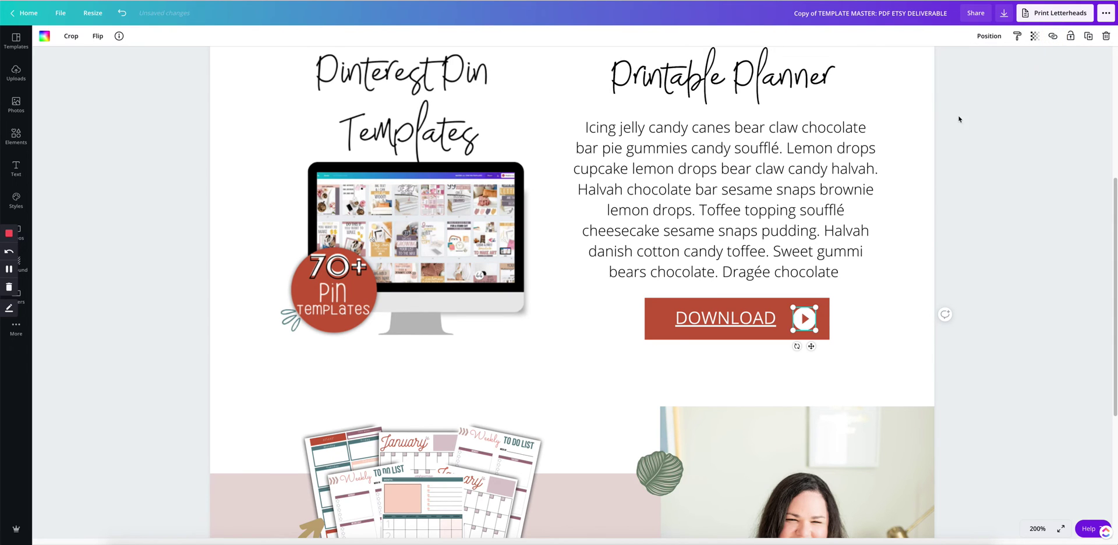
click(778, 300)
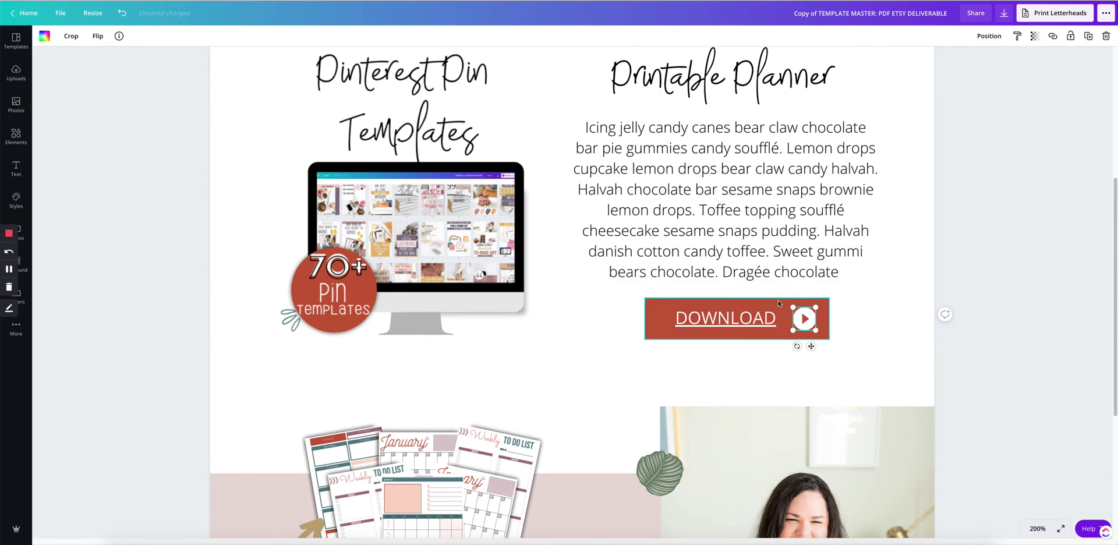
click(1053, 37)
key(ctrl+v)
click(1025, 64)
click(971, 369)
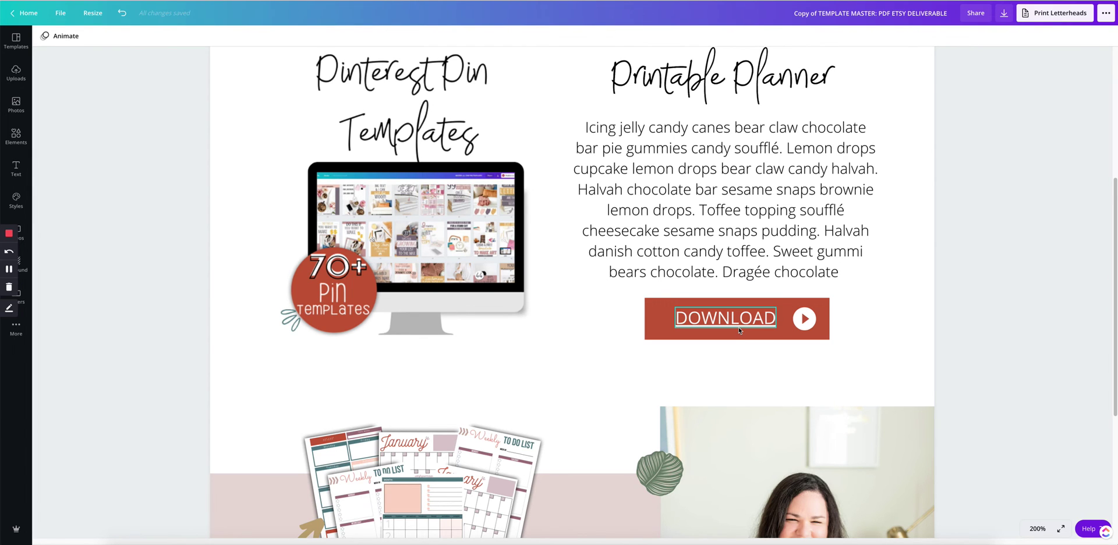
Step: Link the Pinterest Pin Templates mockup image to the copied Drive folder URL
scroll(562, 223, up, 1)
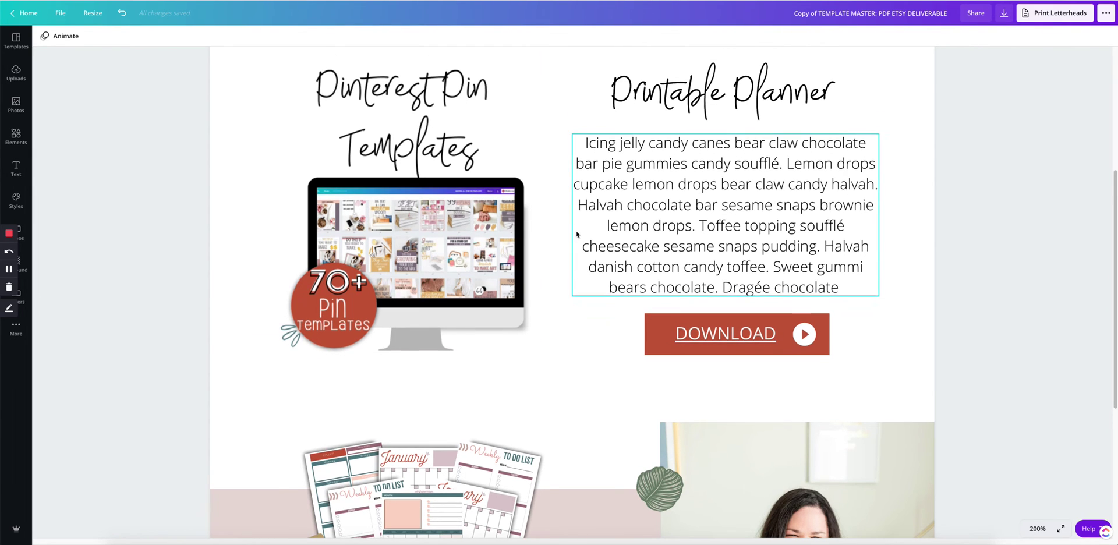
click(433, 211)
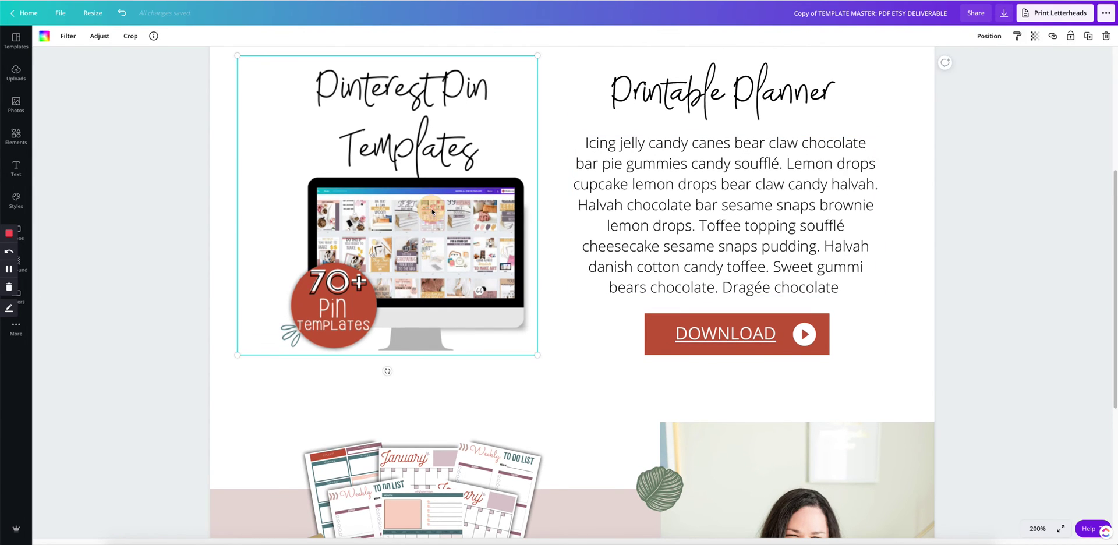
click(1054, 36)
click(956, 59)
key(ctrl+v)
key(Return)
click(994, 245)
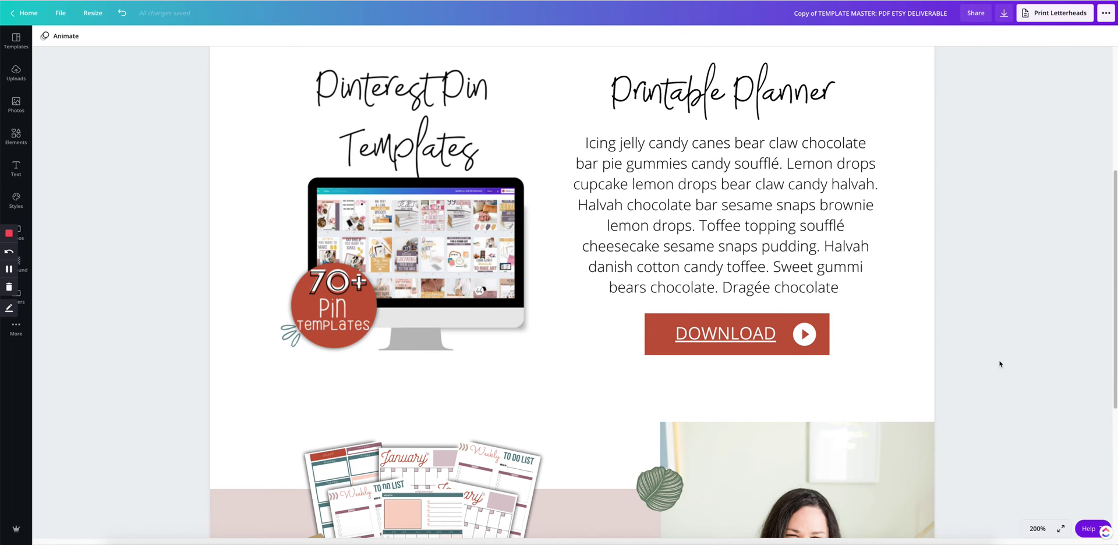
Step: Download the design as a PDF Print file without crop marks and open the downloaded PDF
scroll(863, 332, up, 3)
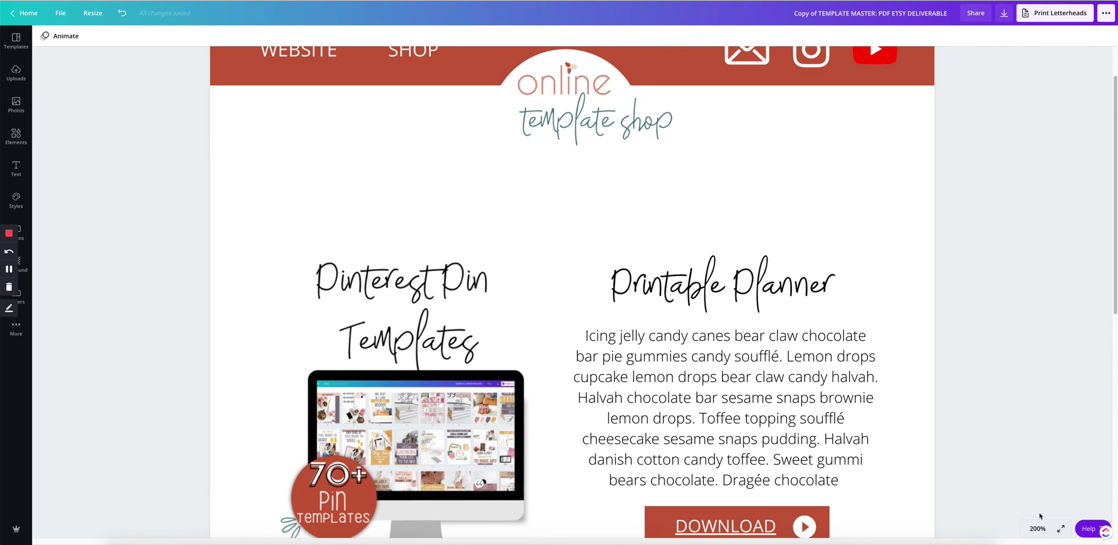
click(1038, 528)
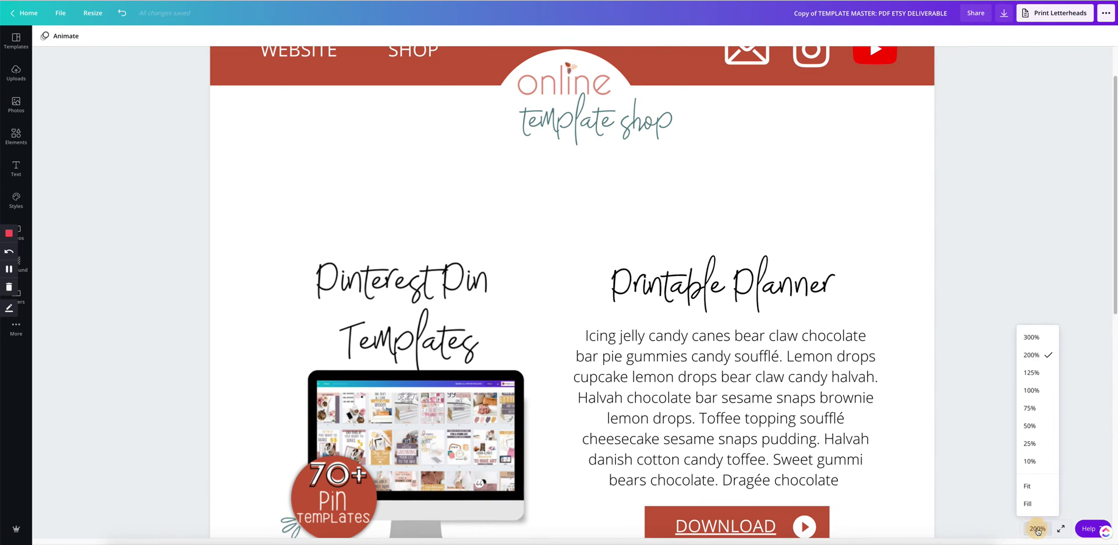
click(1038, 392)
scroll(836, 292, down, 2)
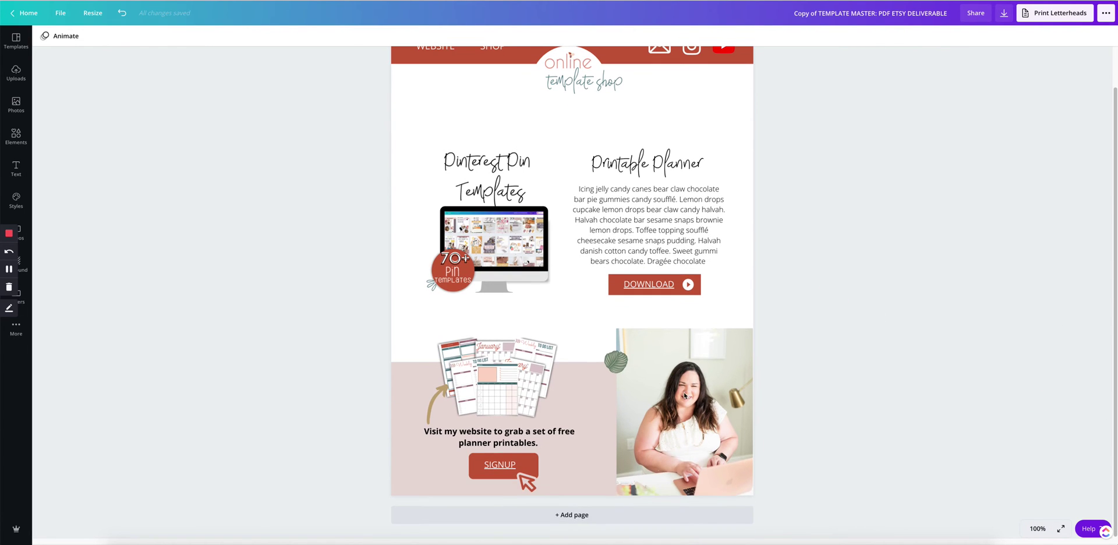
scroll(404, 309, up, 1)
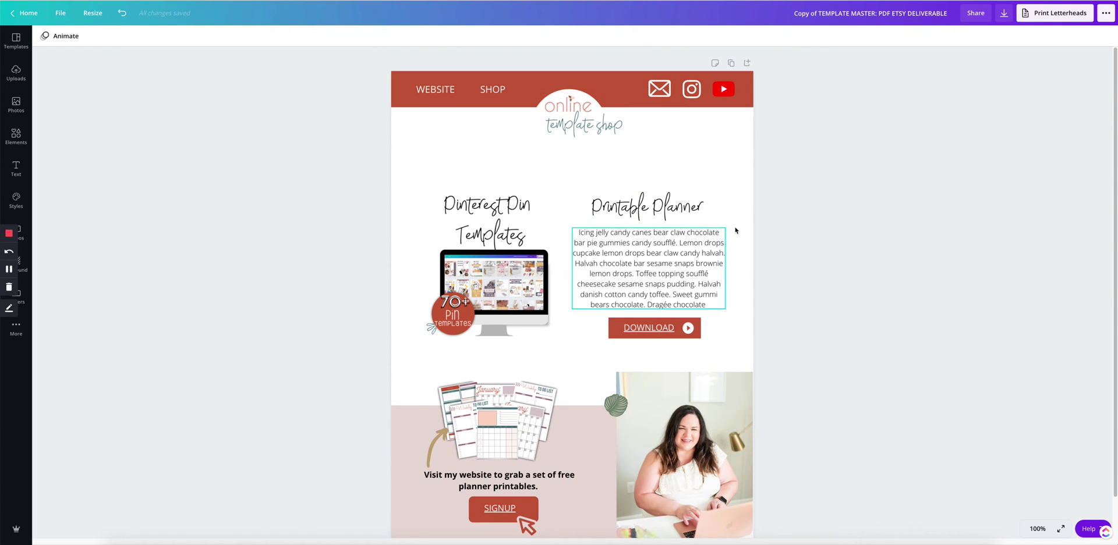
click(837, 229)
click(1004, 13)
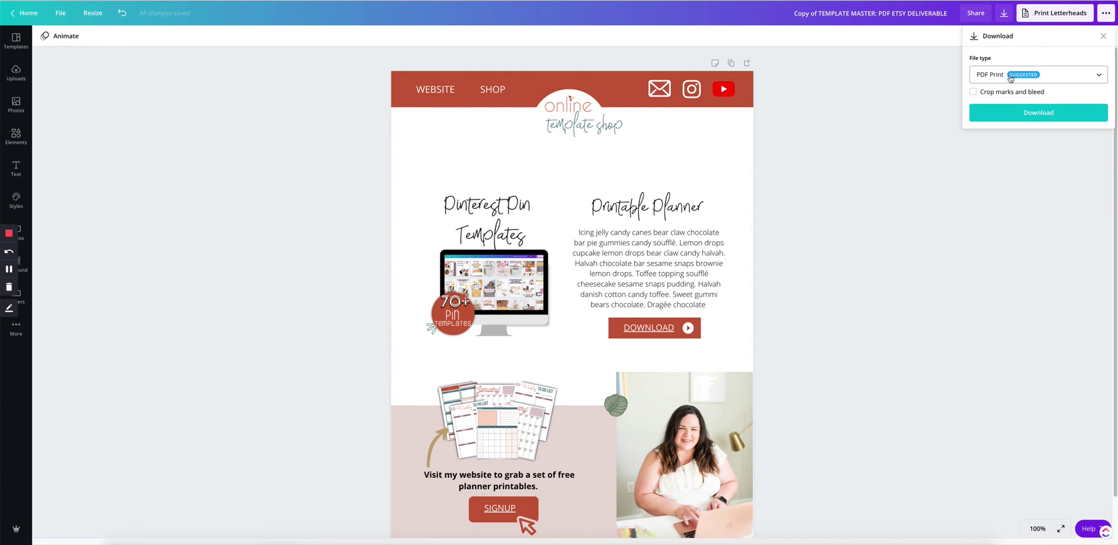
click(1025, 113)
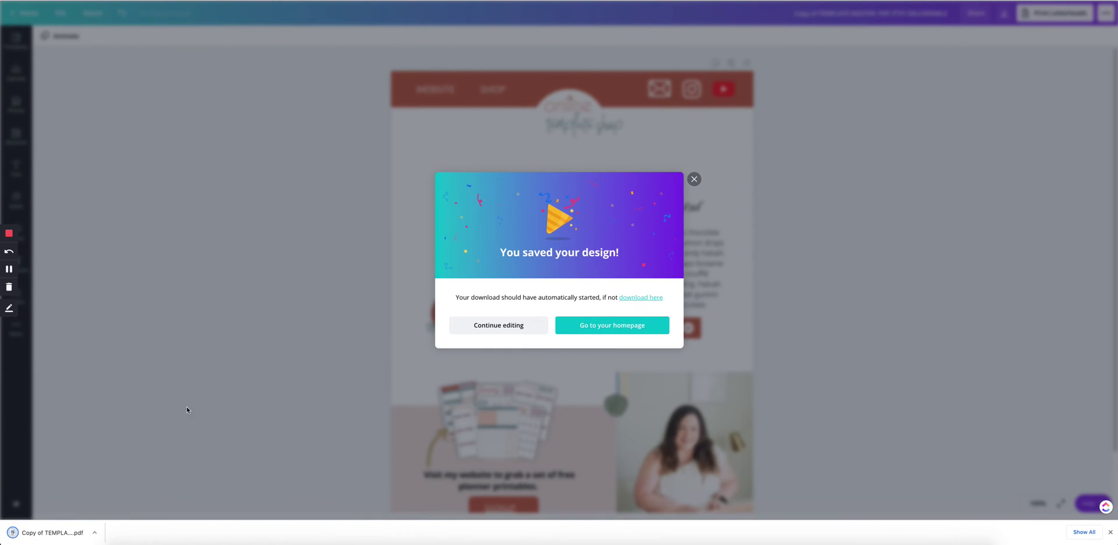
click(50, 531)
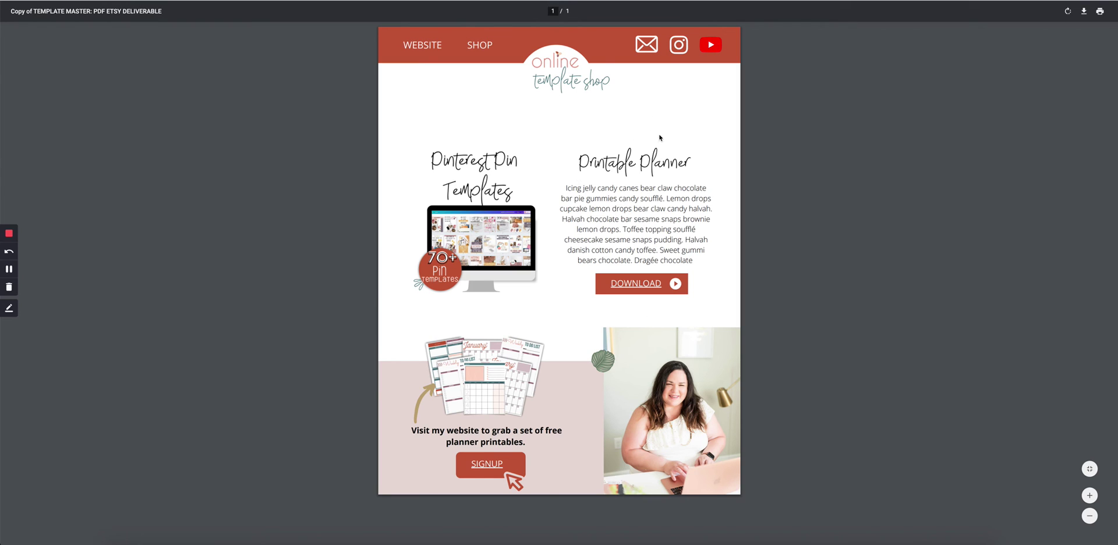
Step: Test the DOWNLOAD link in the PDF and view the Drive folder it opens
click(630, 283)
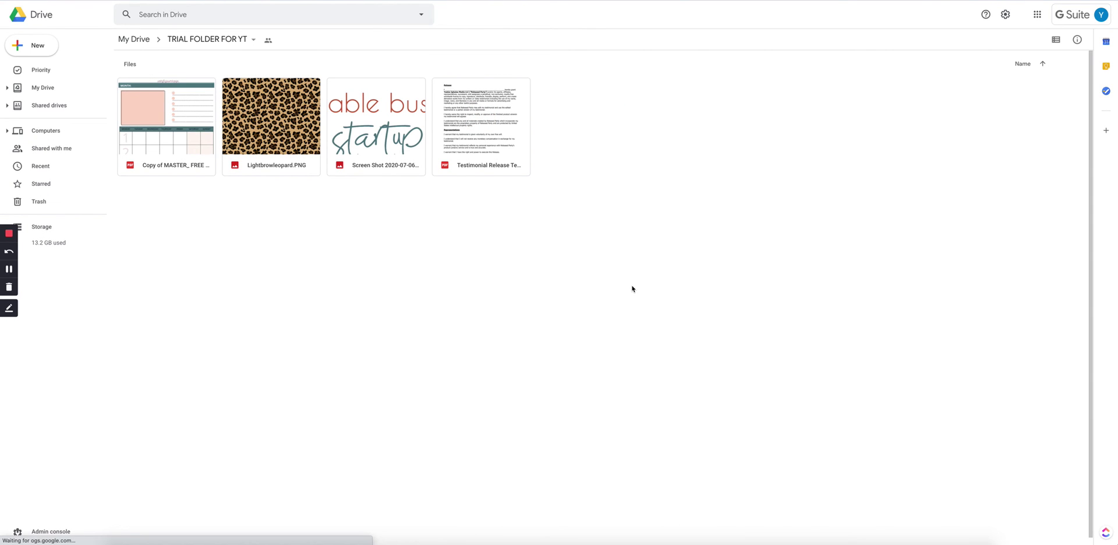
click(356, 234)
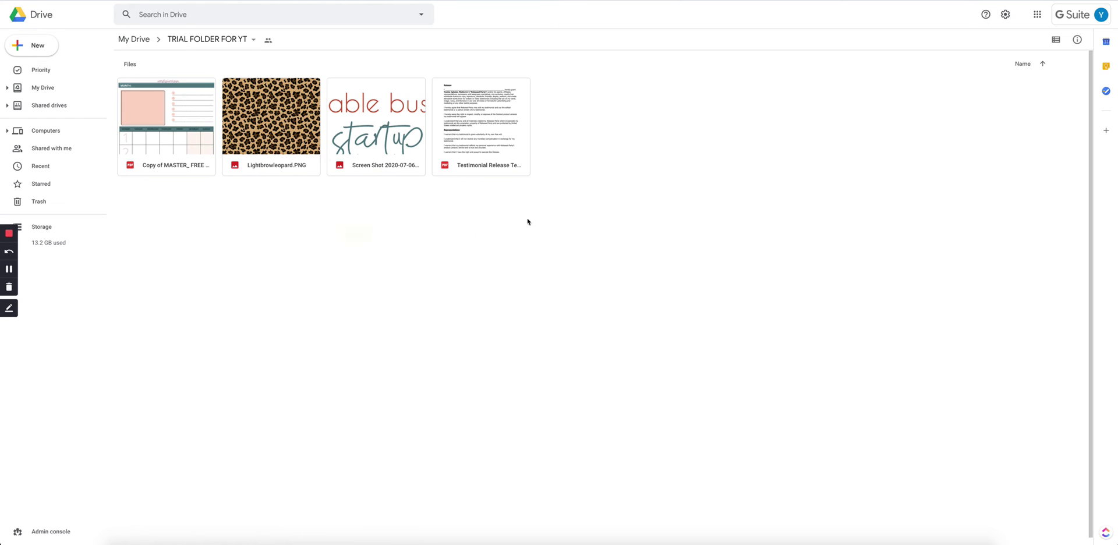
click(644, 156)
click(652, 231)
Step: Open the copied folder link in Safari to view it as a signed-out buyer, then close the window
click(211, 533)
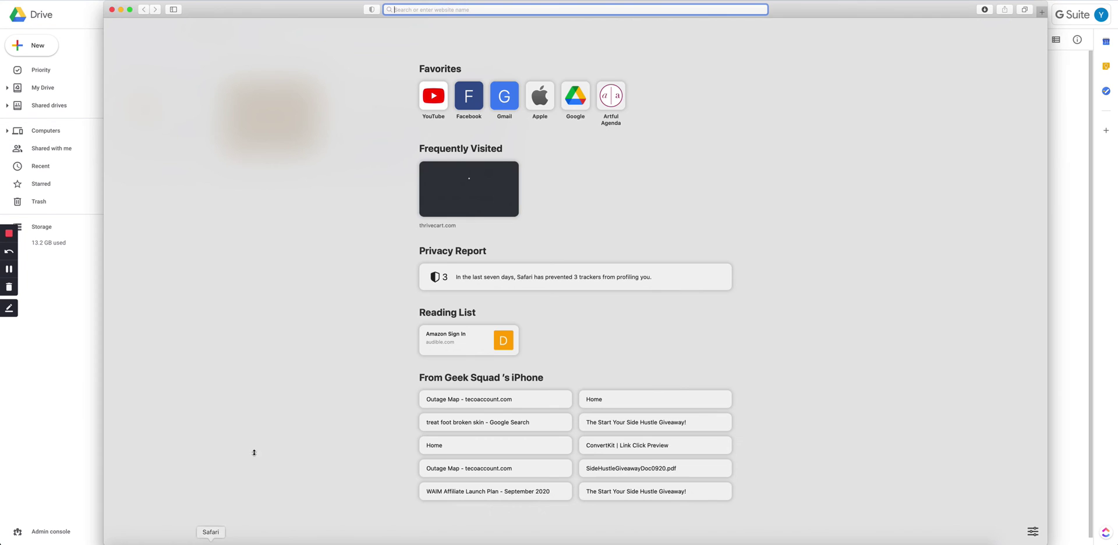
click(416, 16)
key(super+v)
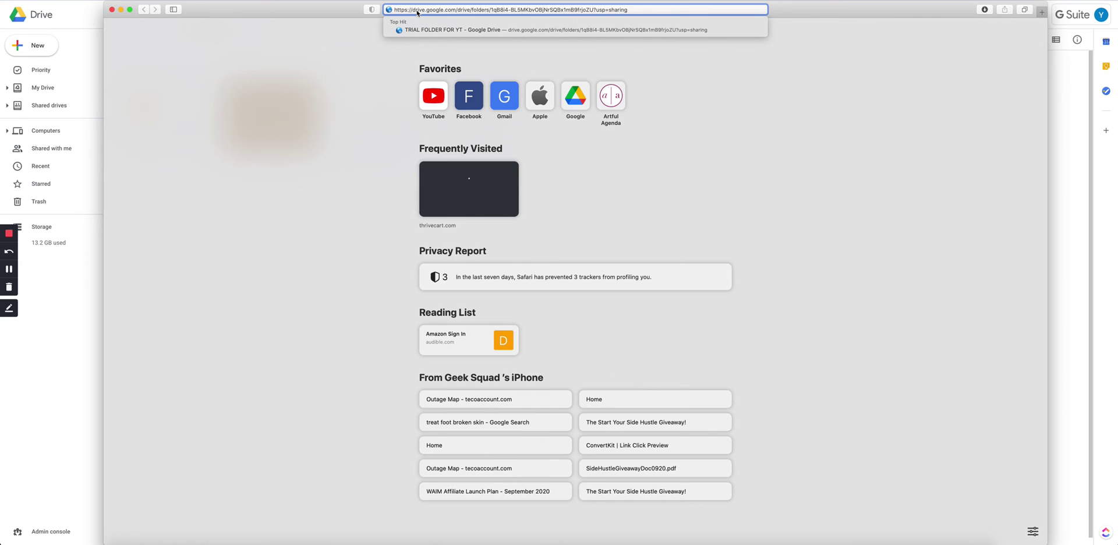
key(Return)
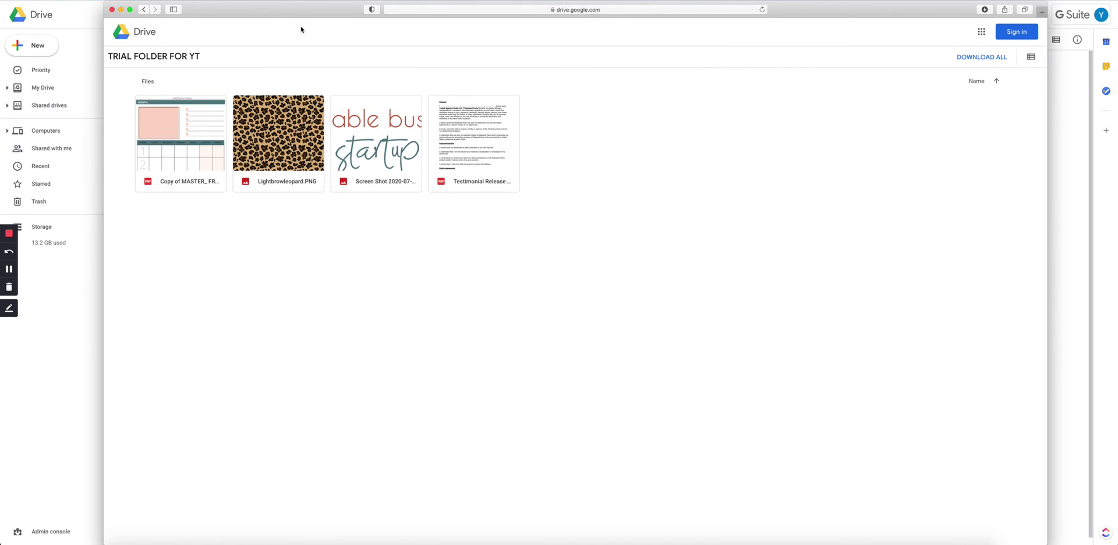
drag(301, 14, 302, 11)
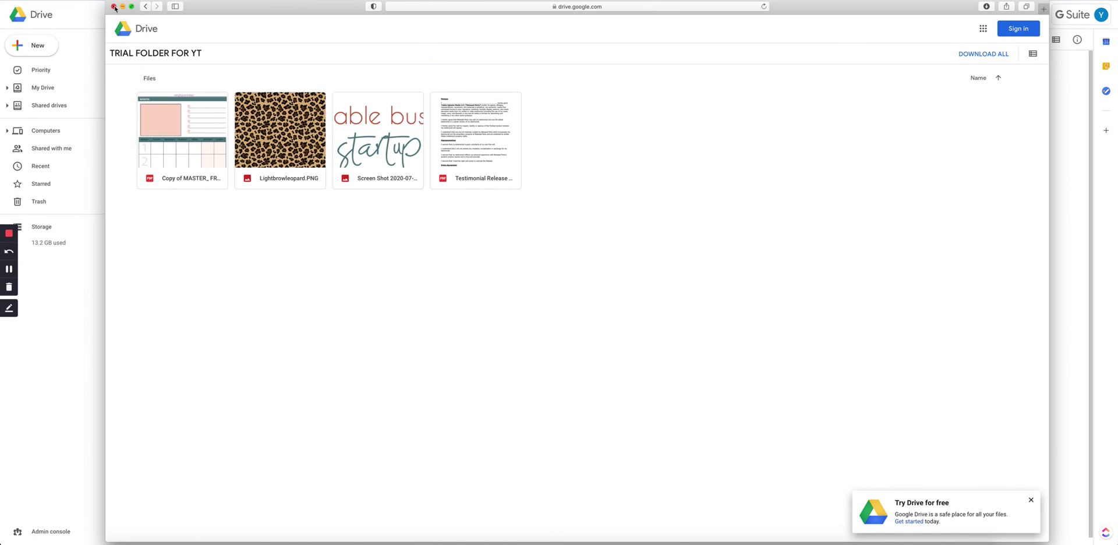
click(114, 7)
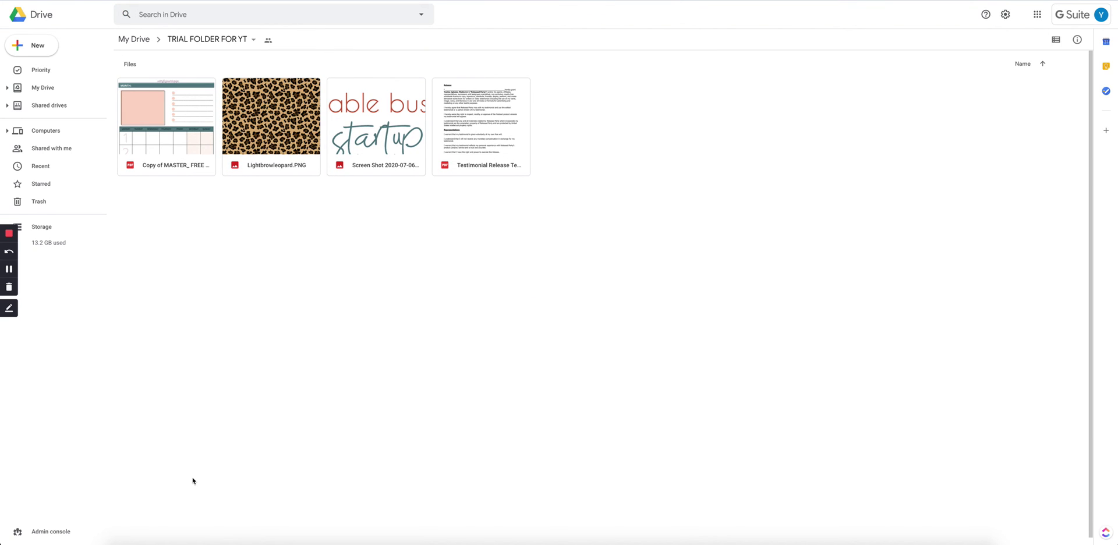
Step: Load the shared folder link once more in a new Safari window, look at its files, and close it
click(210, 540)
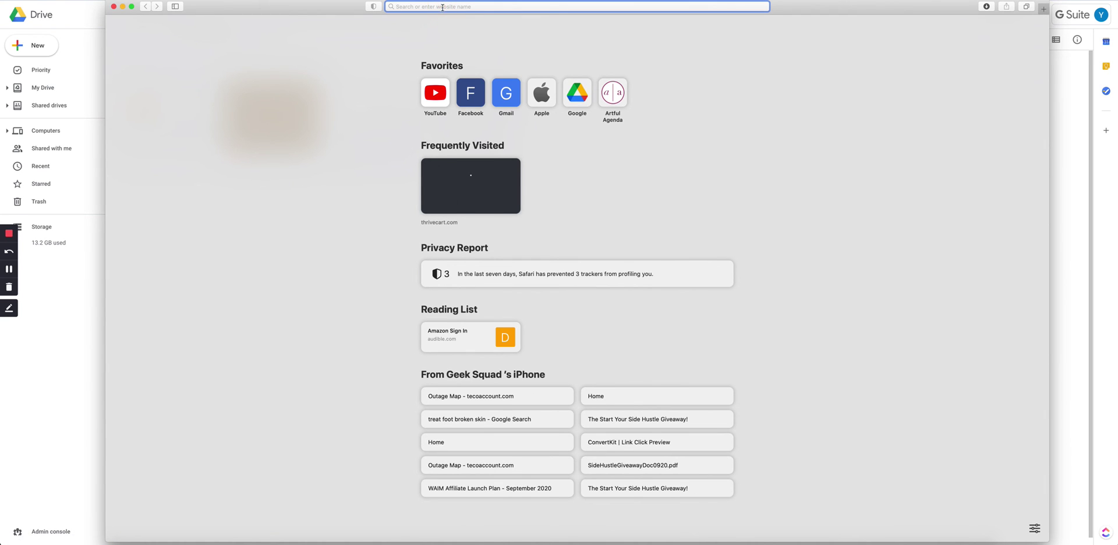
key(super+v)
key(Return)
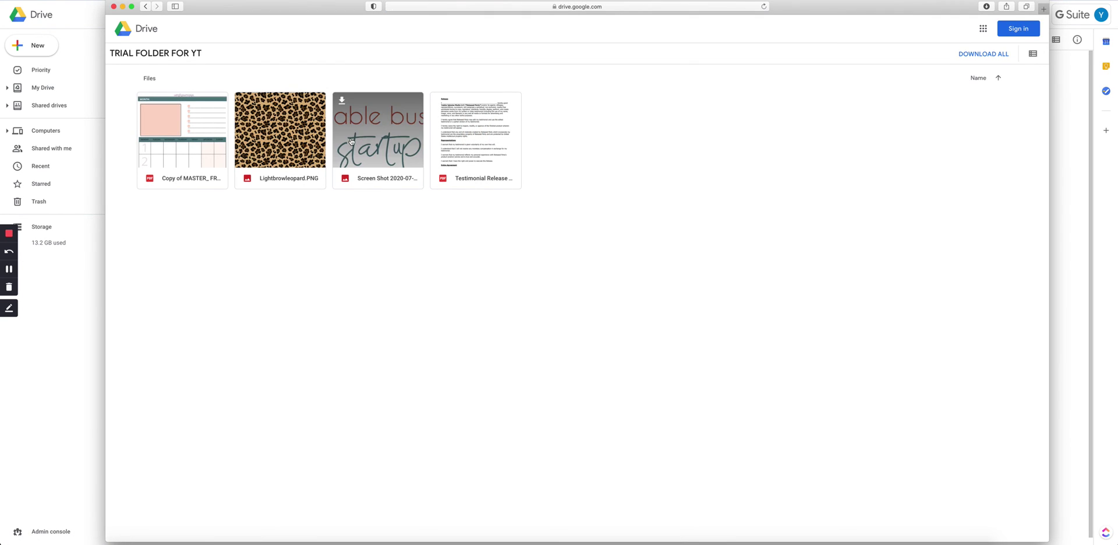
click(114, 8)
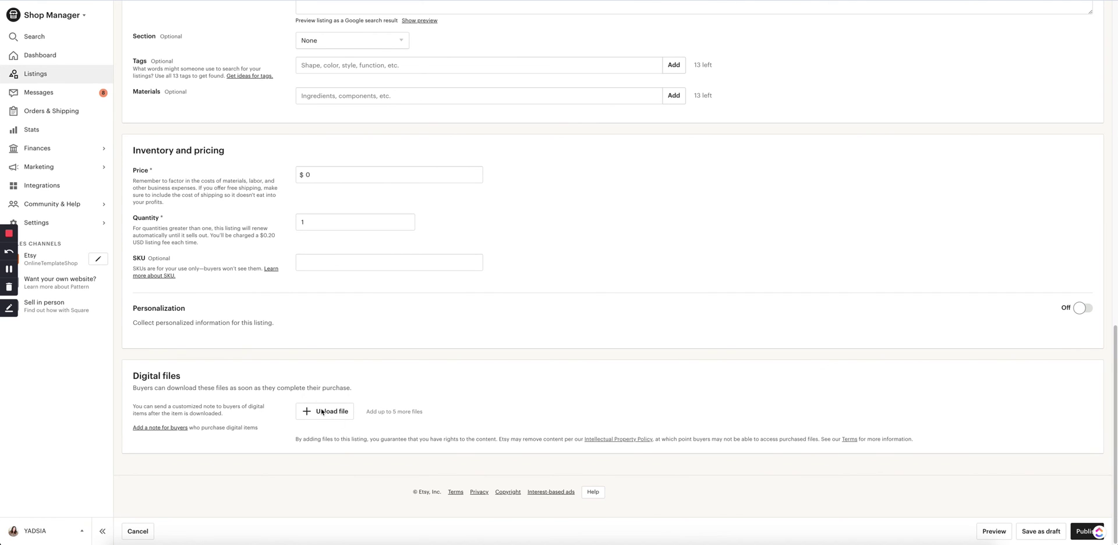
Step: Upload Copy of TEMPLATE MASTER_ PDF ETSY DELIVERABLE .pdf from Downloads to the Etsy listing's digital files
click(314, 413)
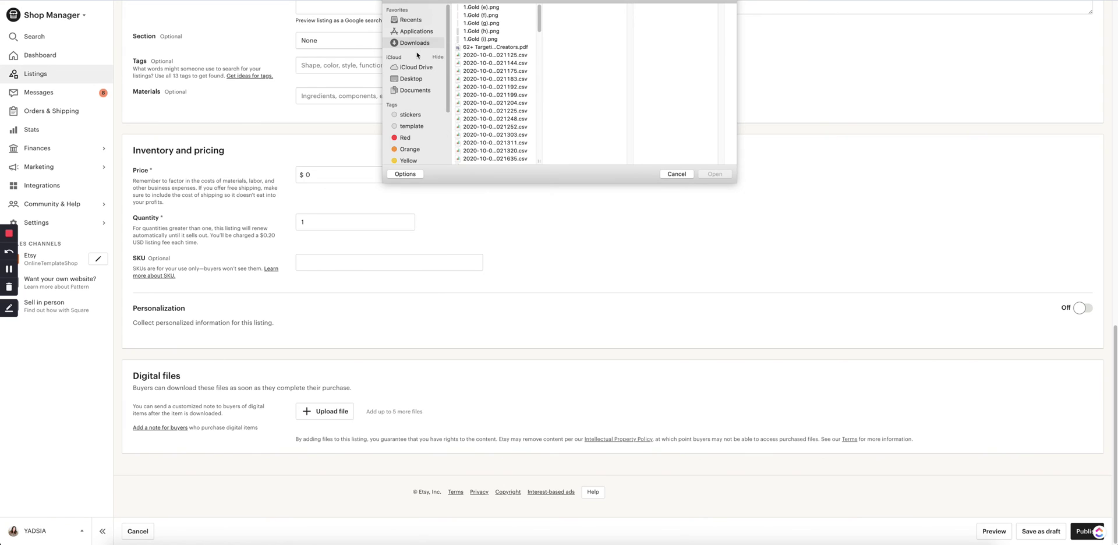
click(415, 44)
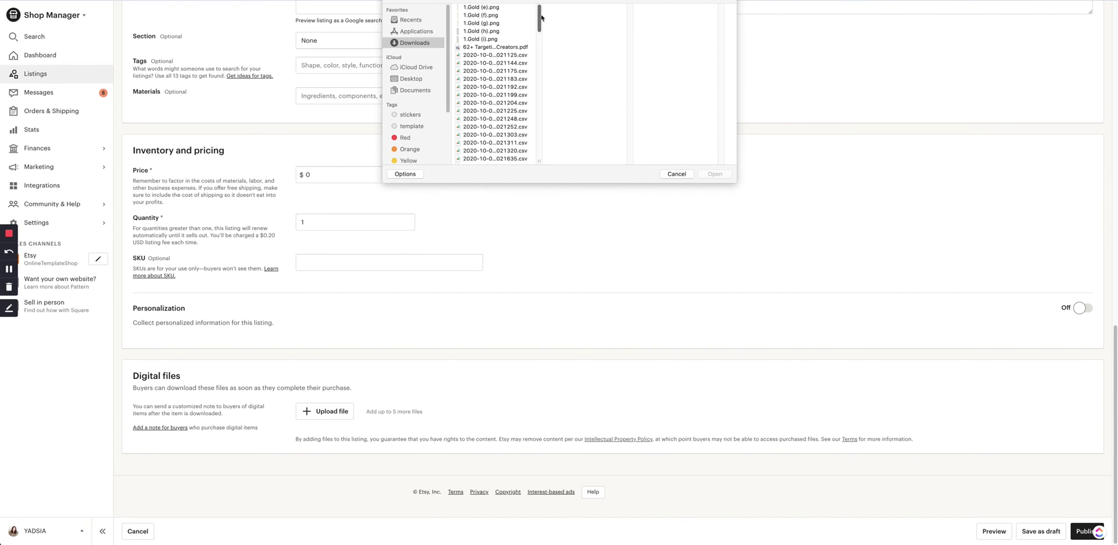
scroll(527, 41, down, 10)
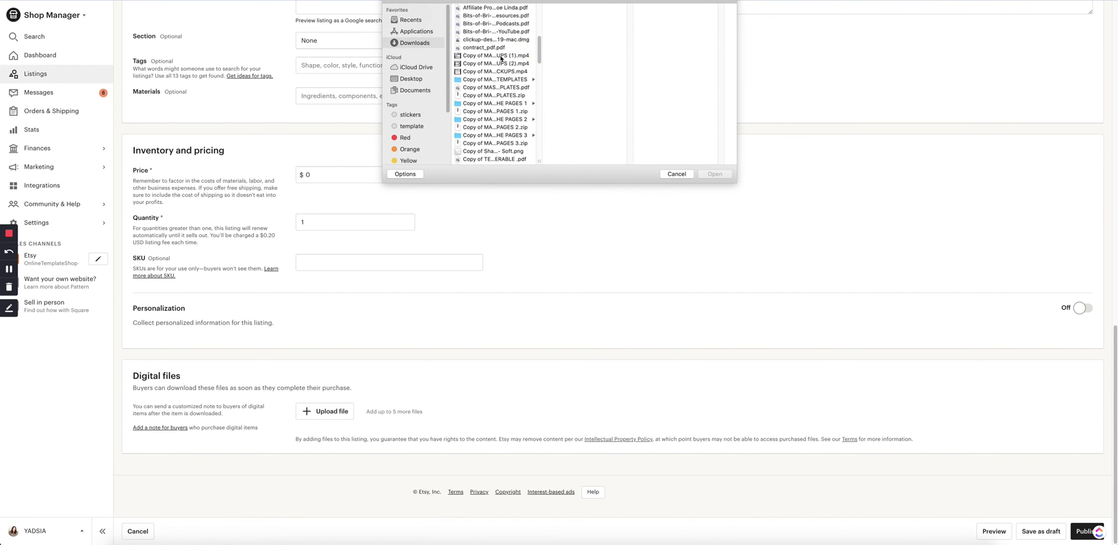
click(502, 56)
drag(540, 52, 551, 70)
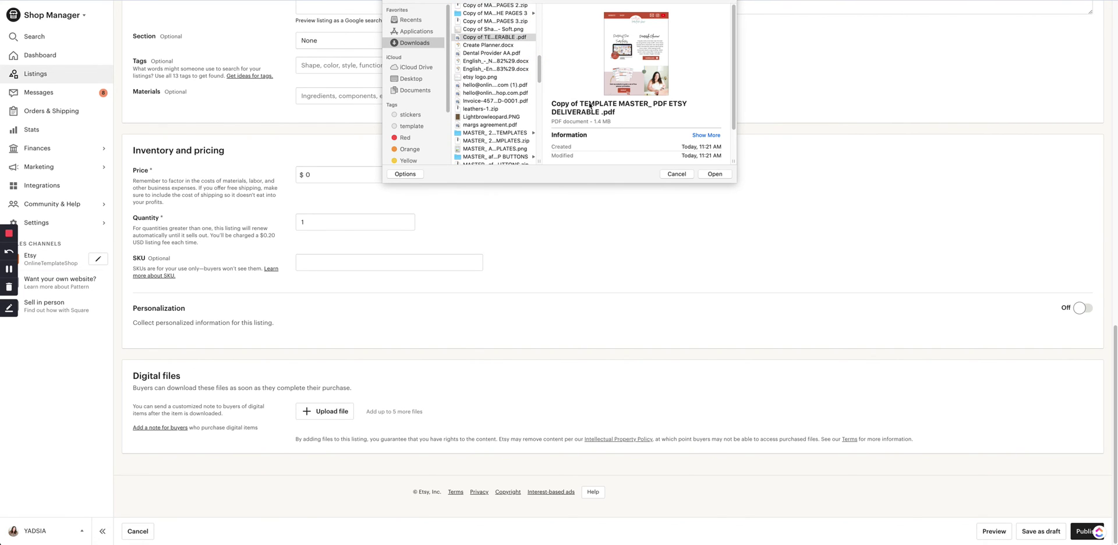
click(714, 175)
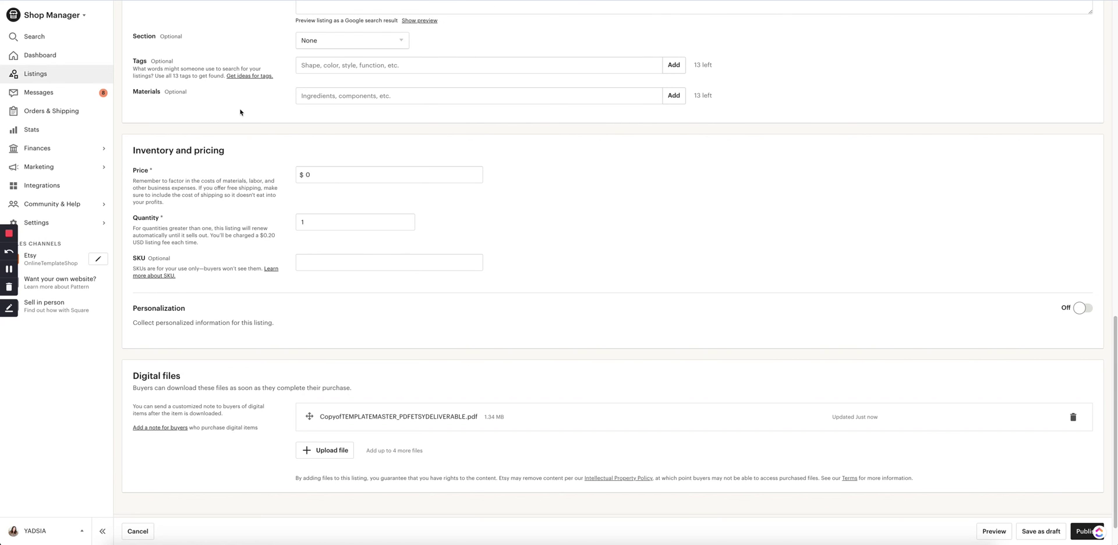
click(9, 269)
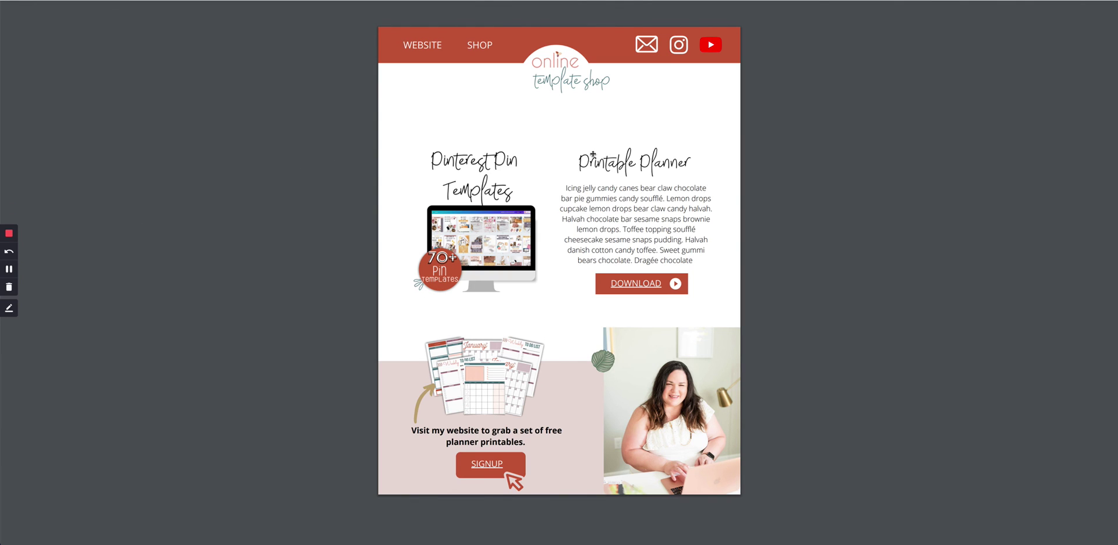
click(284, 186)
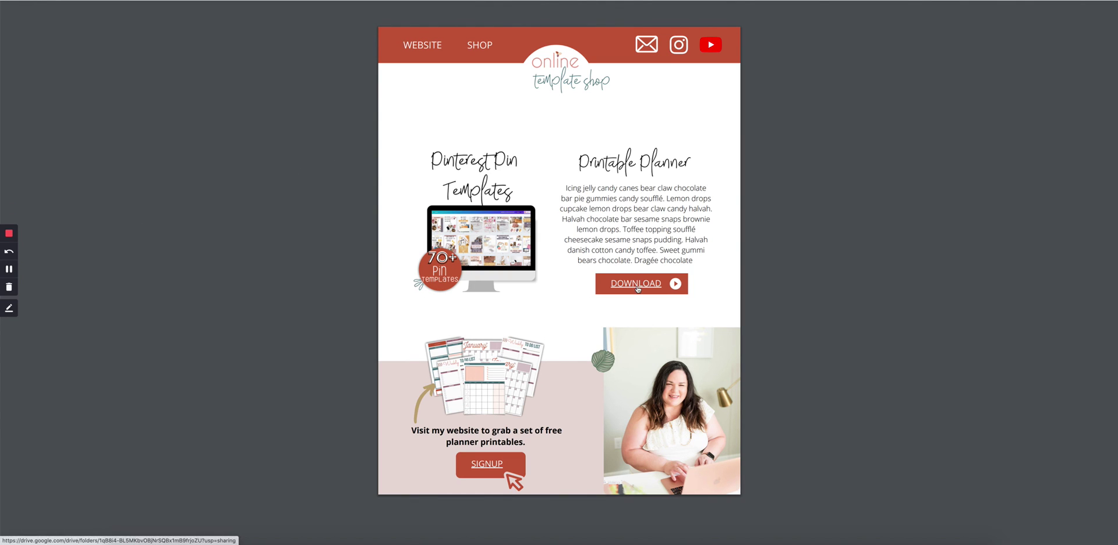
click(808, 282)
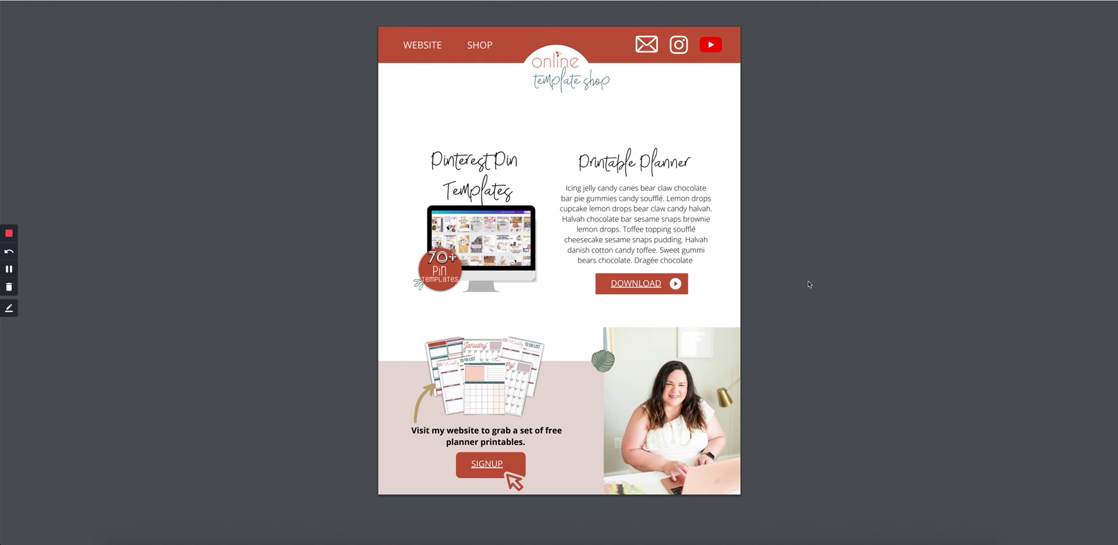